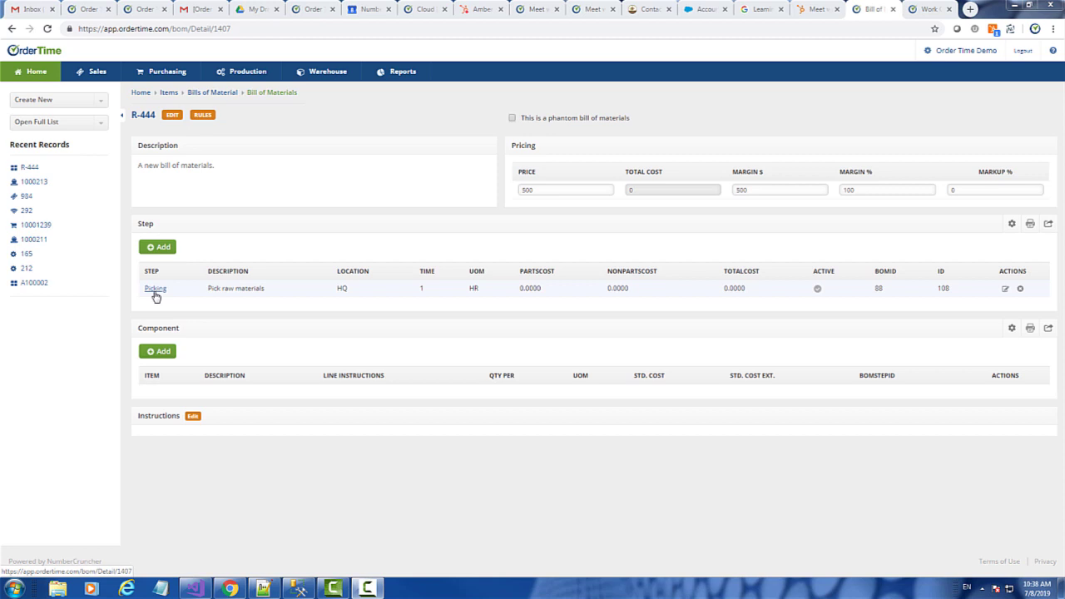
Step: Open the details of R-444's Picking step, 'Pick raw materials' at HQ for 1 HR
left_click(156, 289)
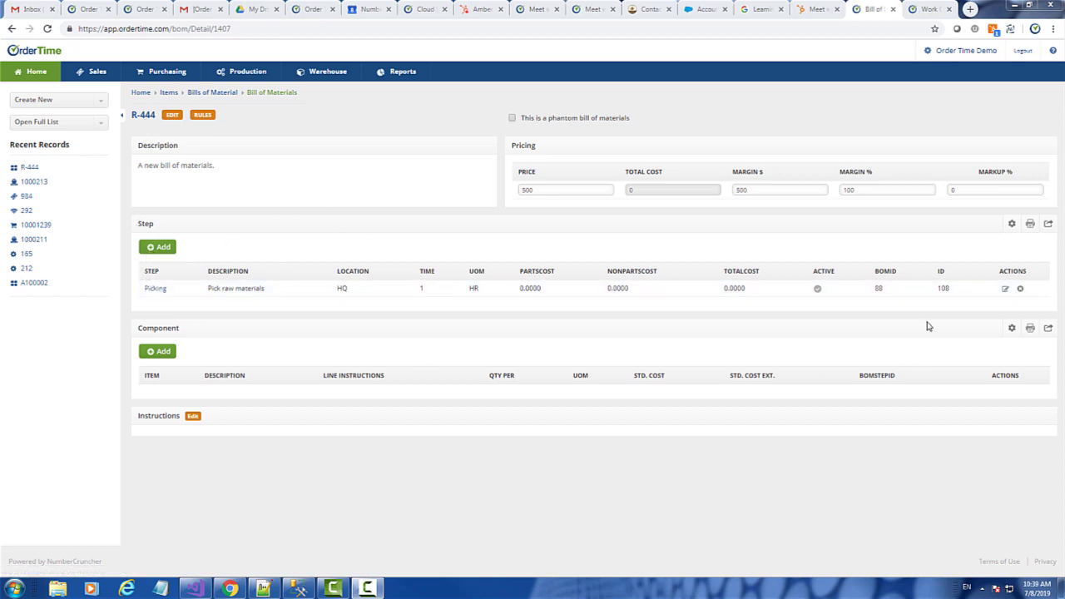
left_click(1010, 226)
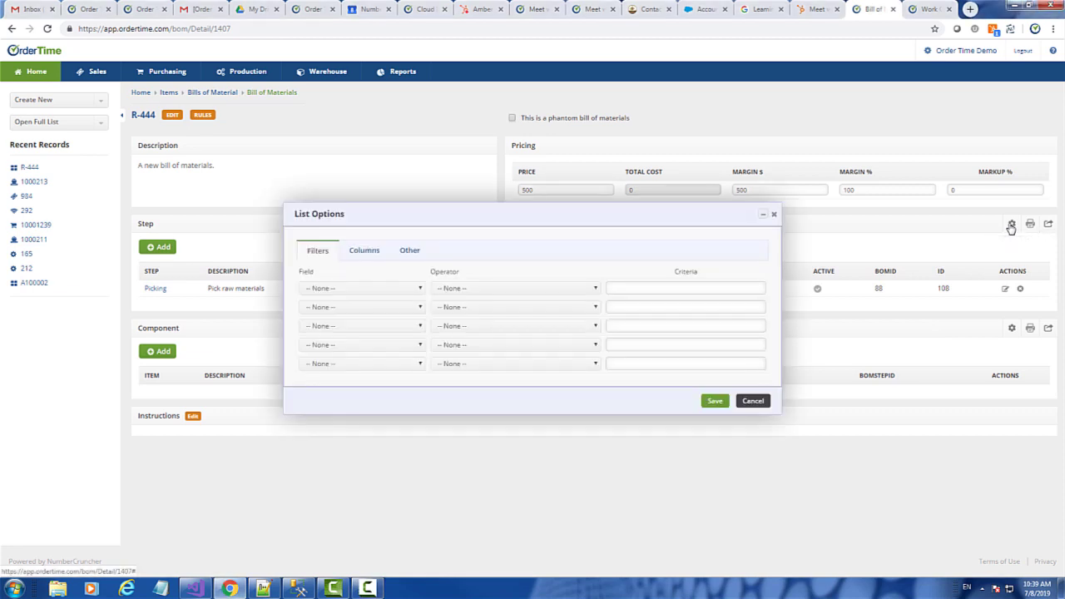
left_click(368, 257)
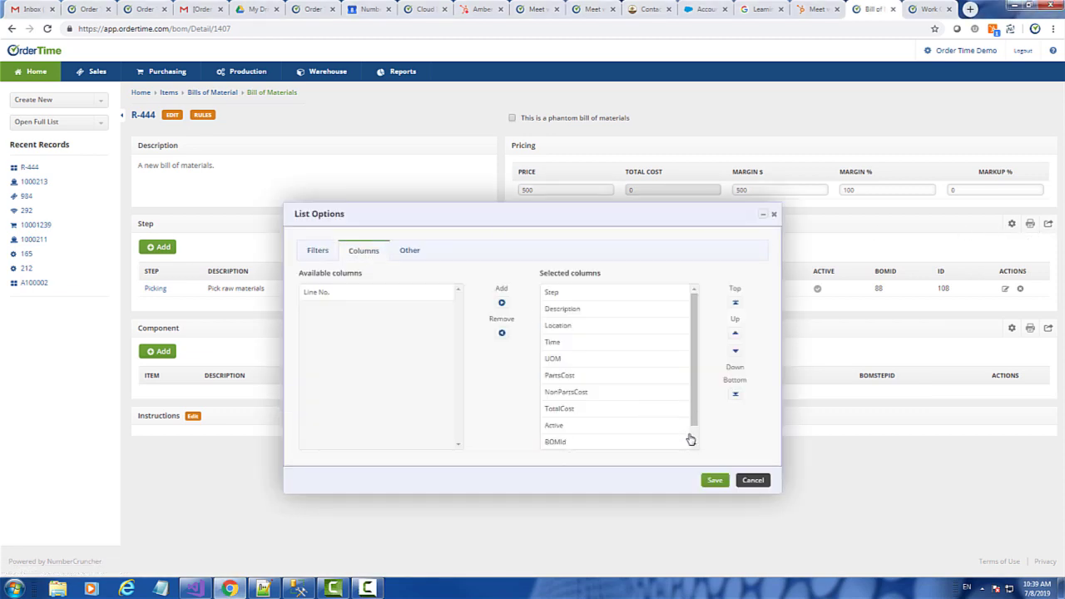
scroll(659, 438, "down", 1)
left_click(554, 426)
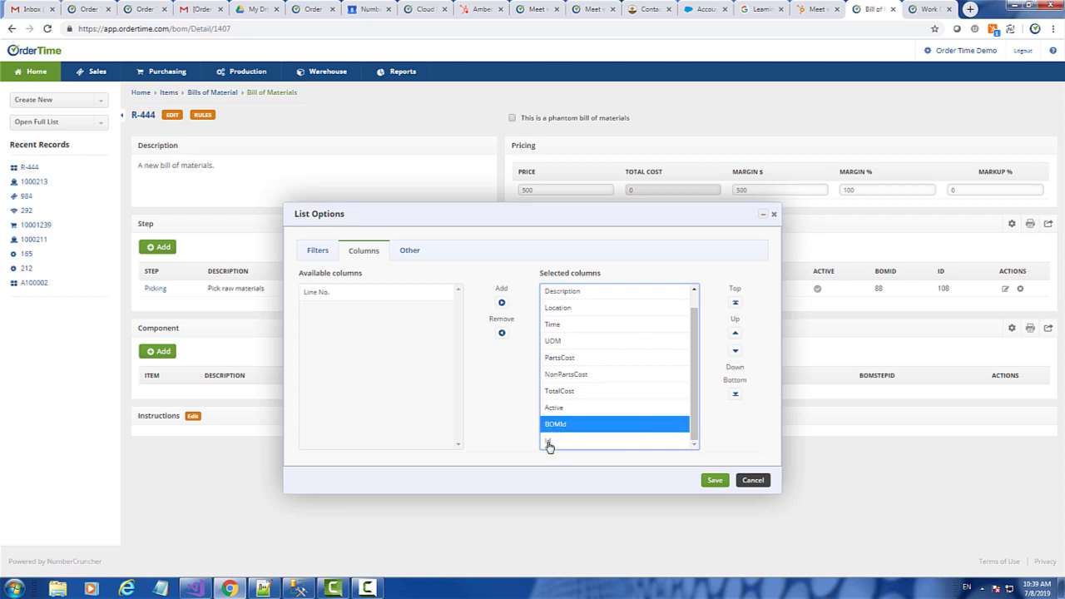
left_click(549, 443)
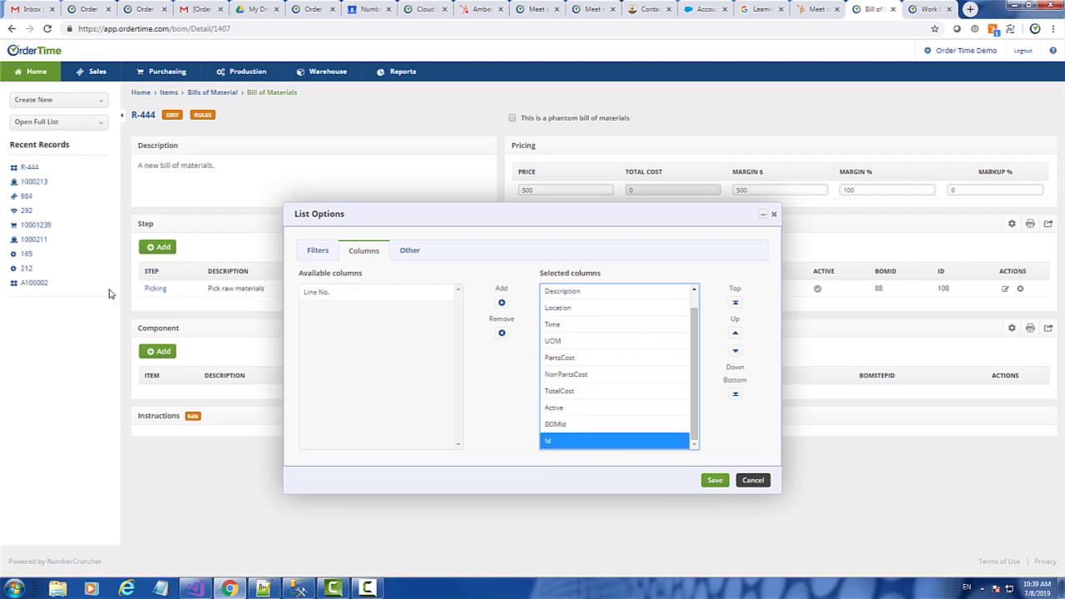
left_click(751, 484)
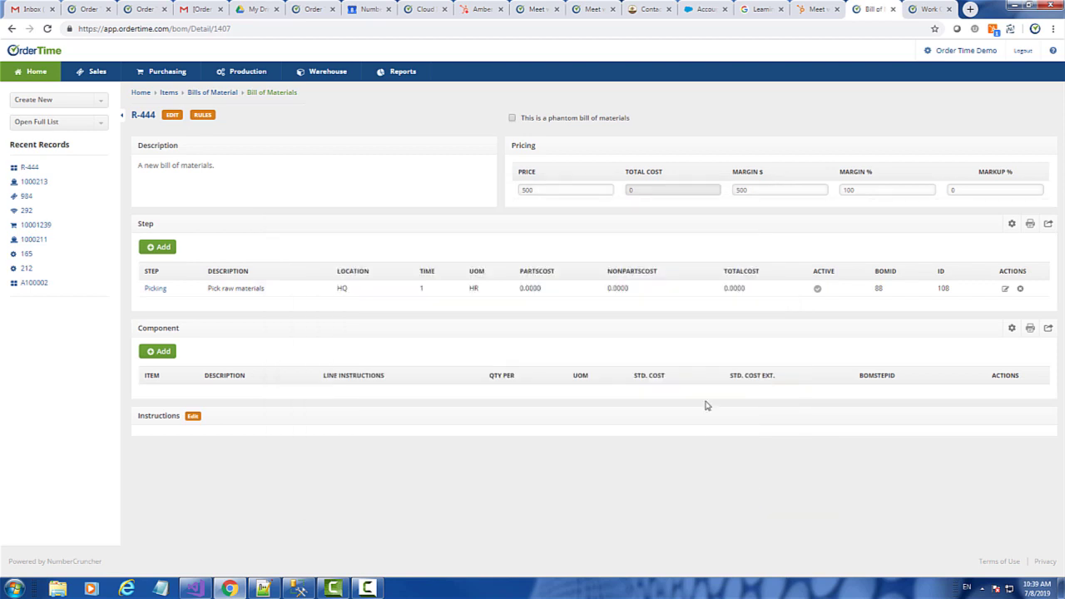
Step: Add a new R-444 component using item 01-1202 and move to its Qty Per field
left_click(163, 352)
left_click(577, 259)
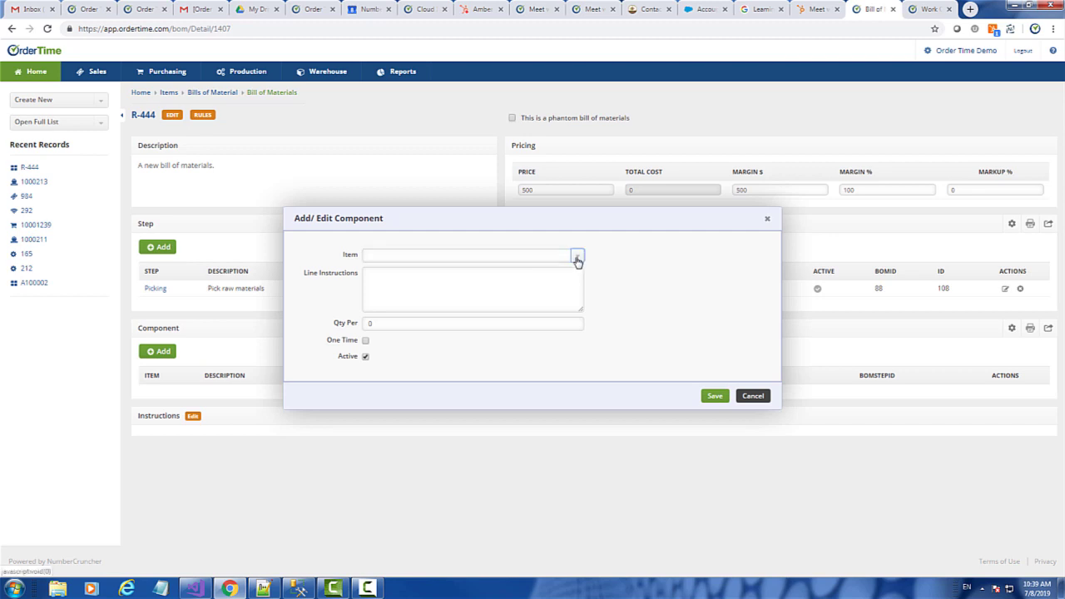
left_click(383, 276)
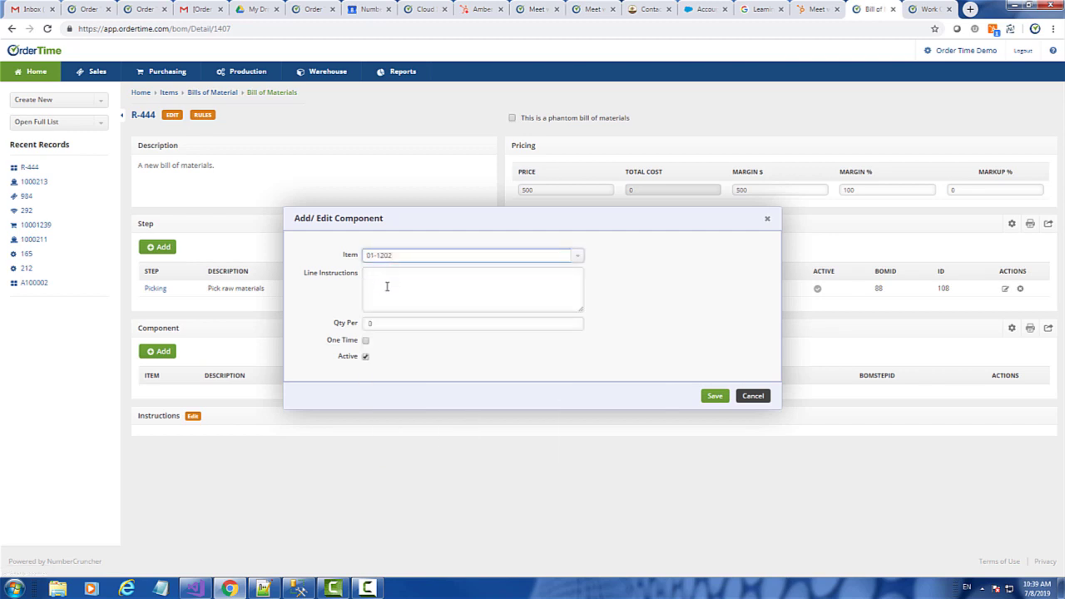
left_click(387, 287)
key("Tab")
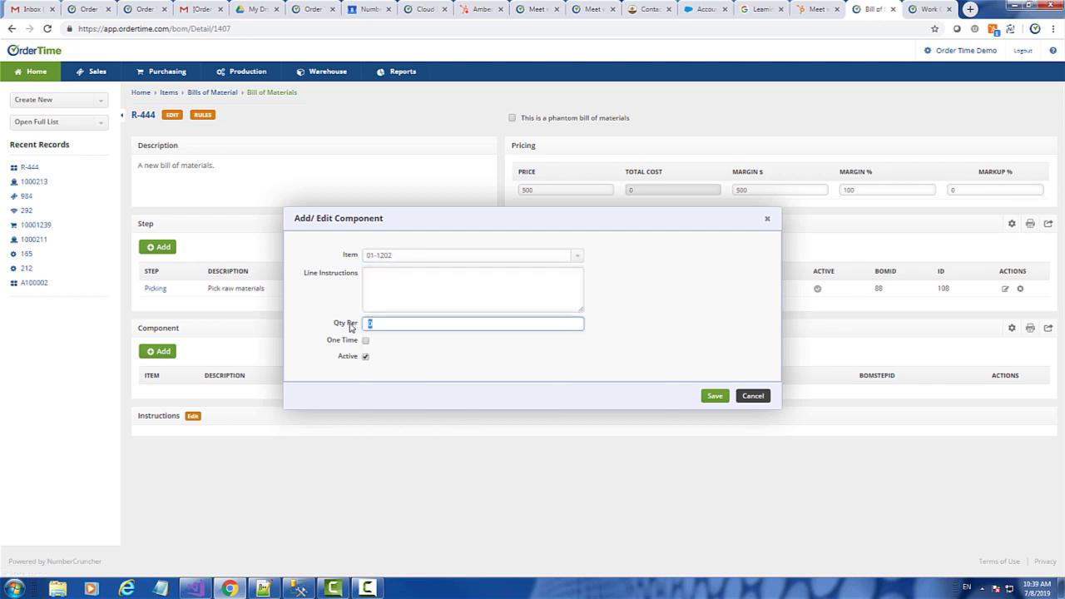
Step: Enter a quantity per of 2 and save component 01-1202
type("2")
left_click(720, 397)
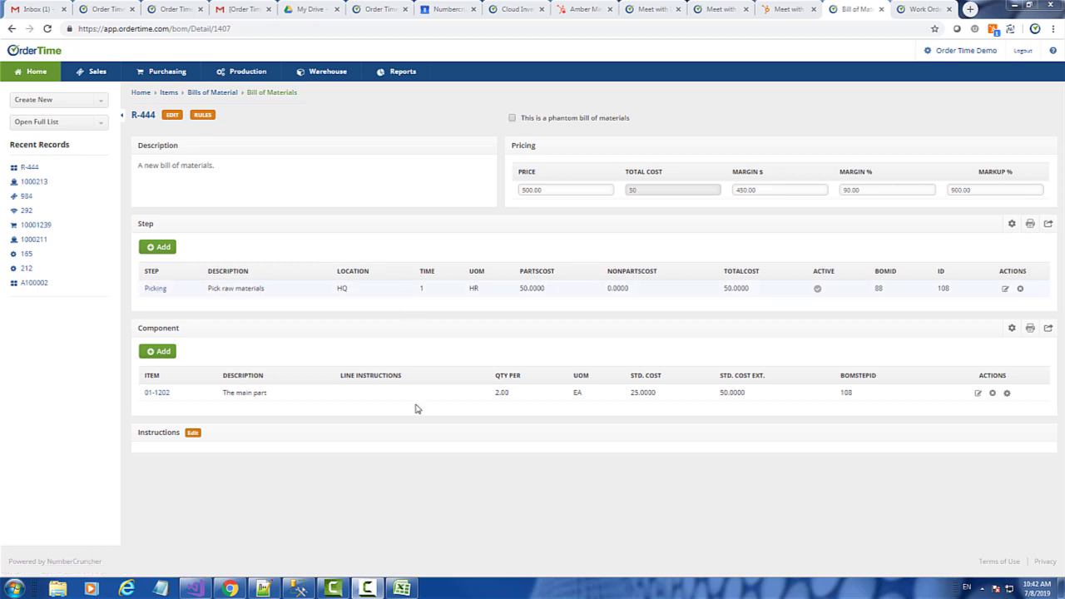
Step: In Excel, fill cells A2:D2 with 88, Framing, 1 and HR
left_click(402, 588)
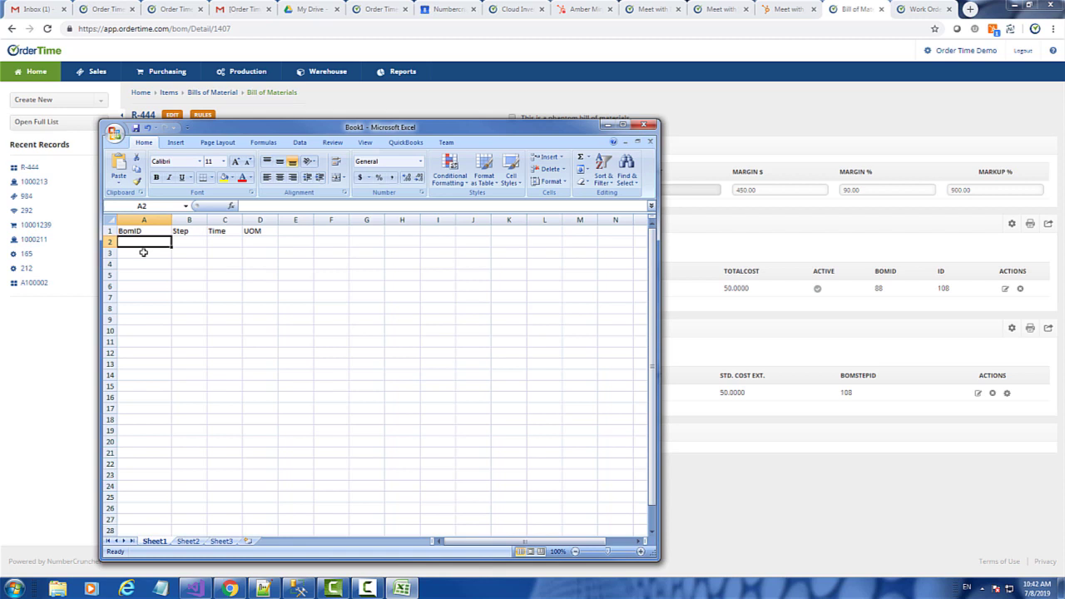
type("108")
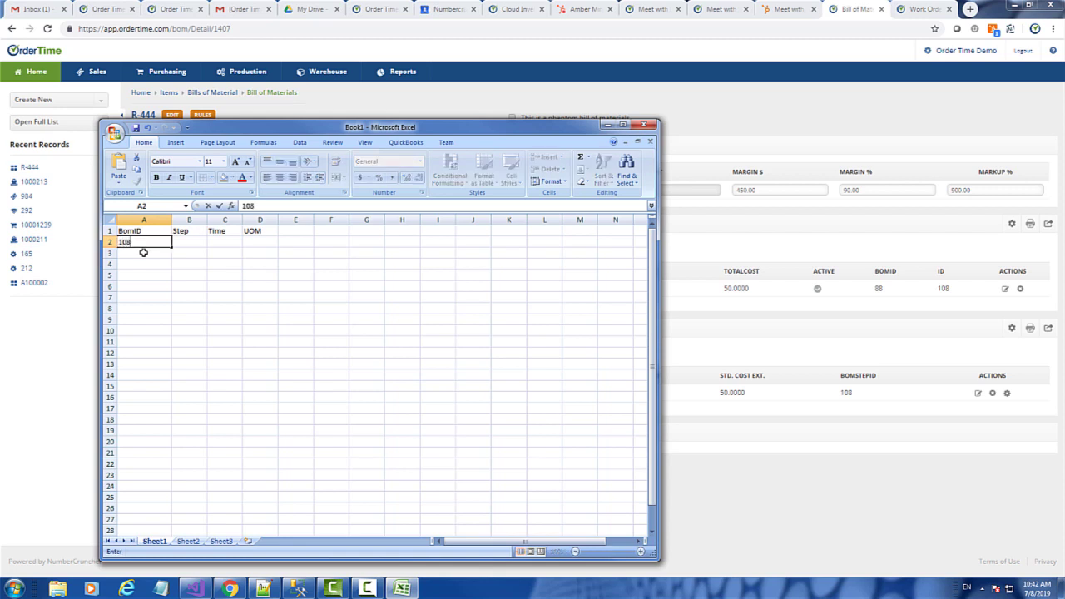
key("Tab")
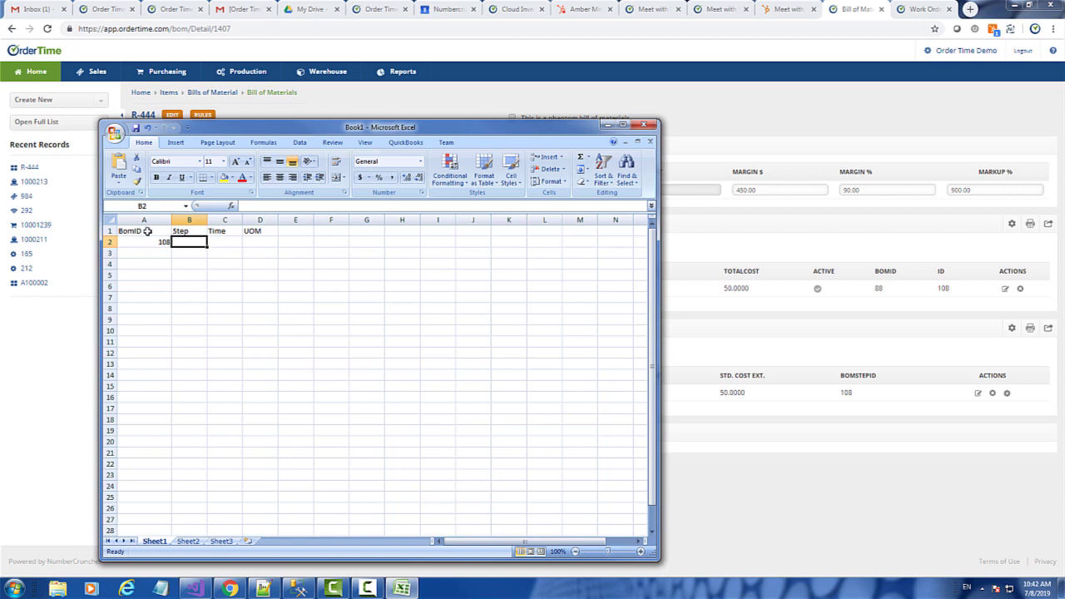
left_click(155, 241)
type("88")
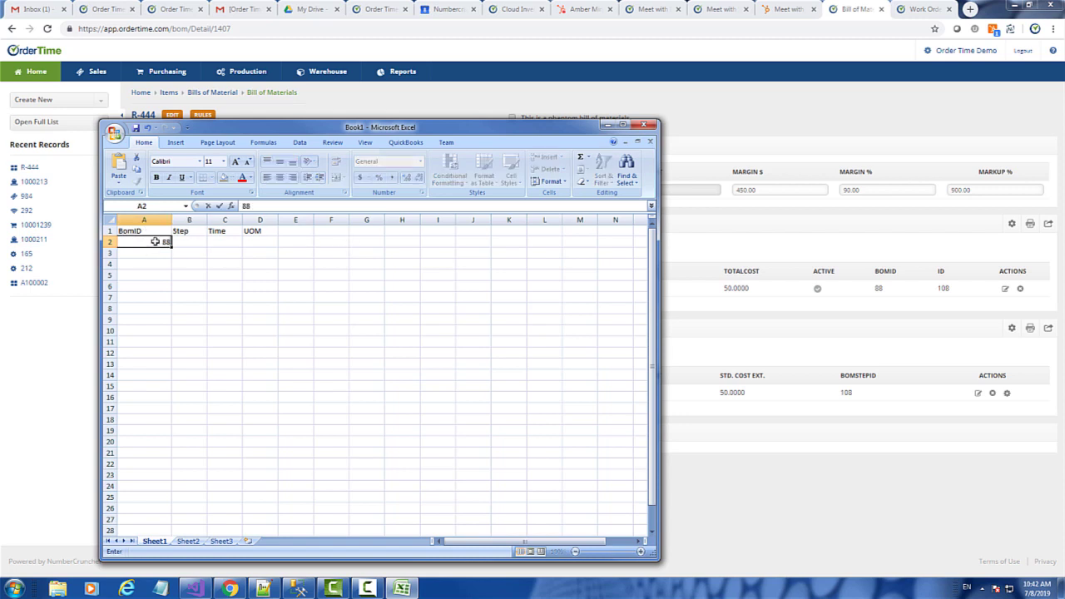
key("Tab")
type("Framing")
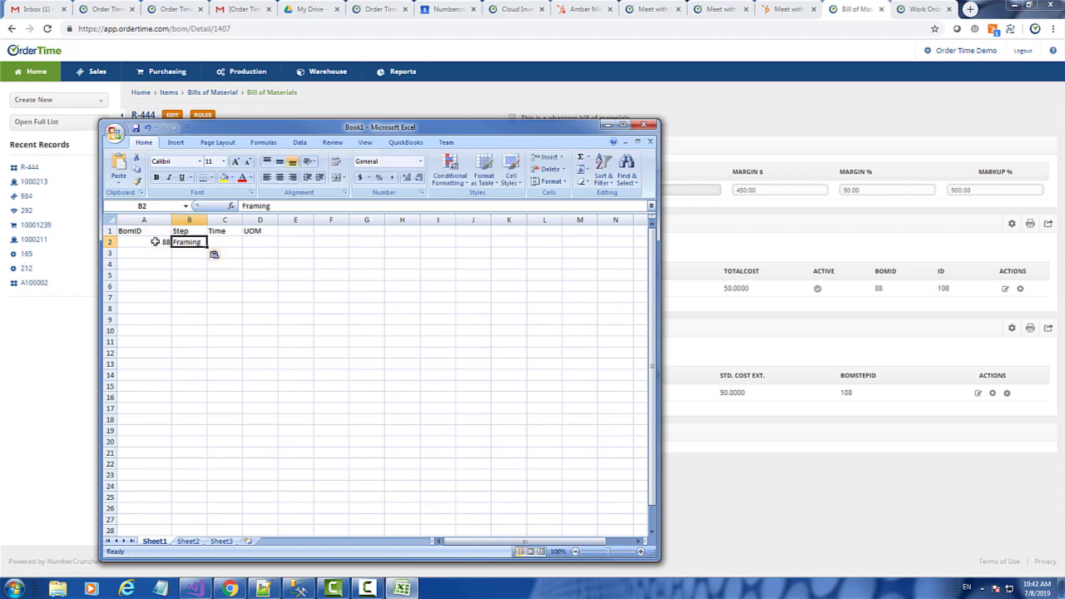
key("Tab")
type("1")
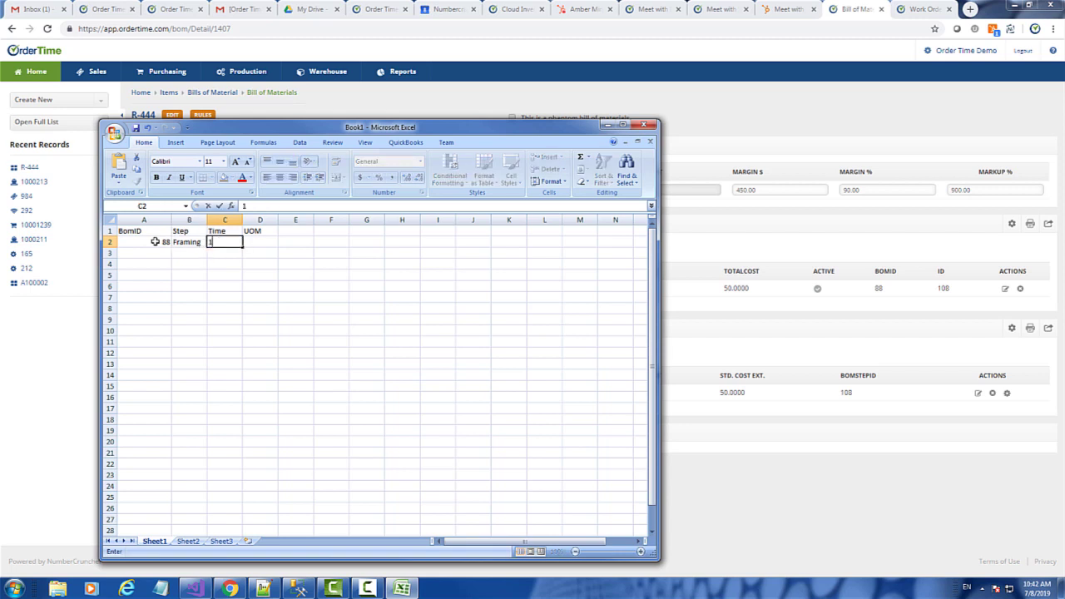
key("Tab")
type("H")
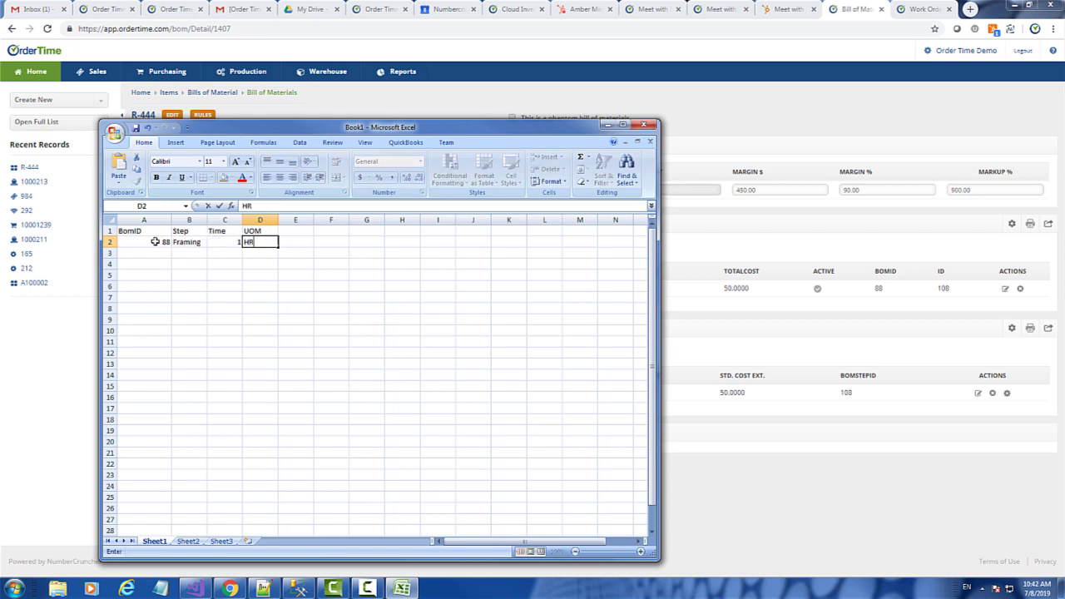
key("Return")
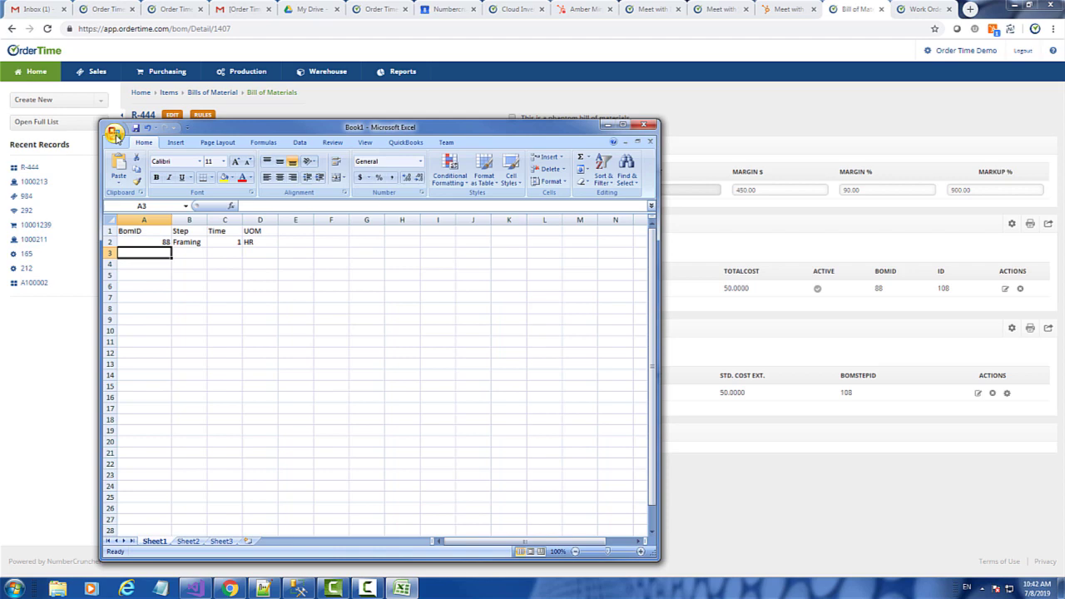
Step: Save the sheet in CSV (MS-DOS) format under a new name, keeping only the active sheet
left_click(115, 133)
left_click(137, 233)
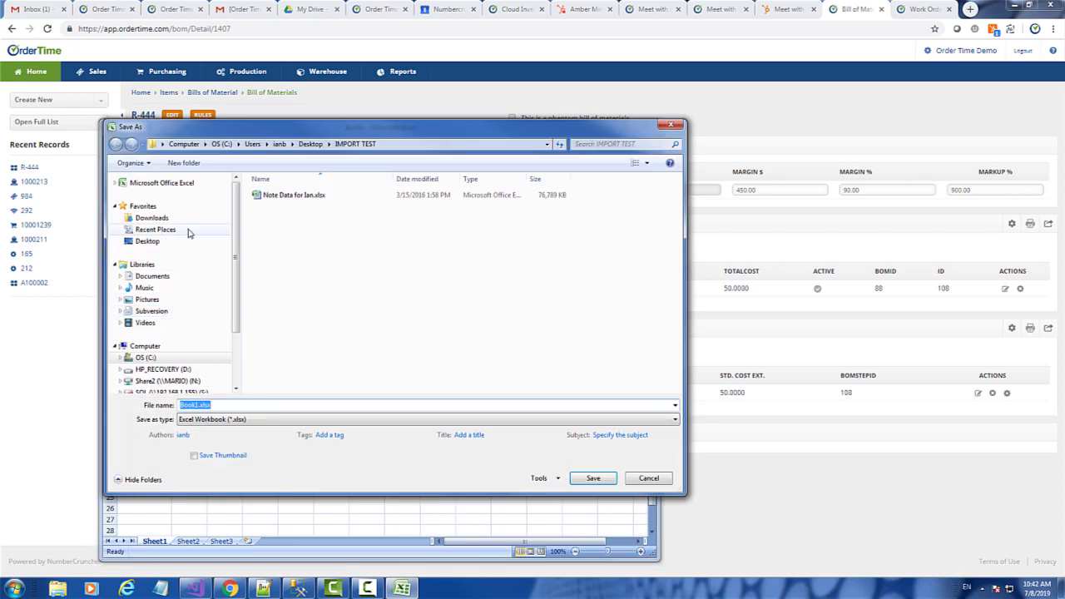
left_click(248, 423)
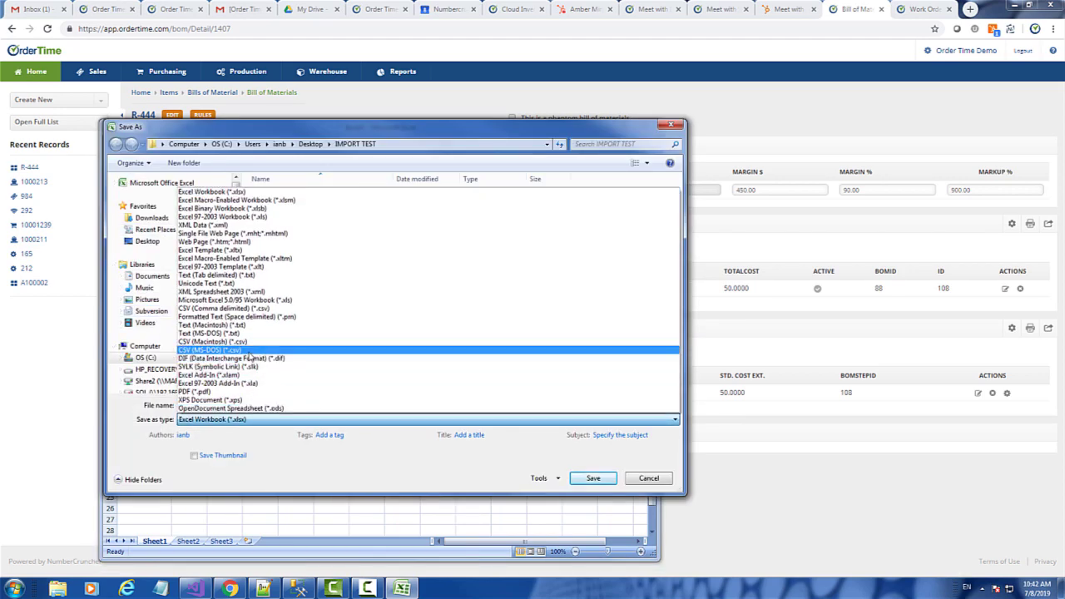
left_click(249, 353)
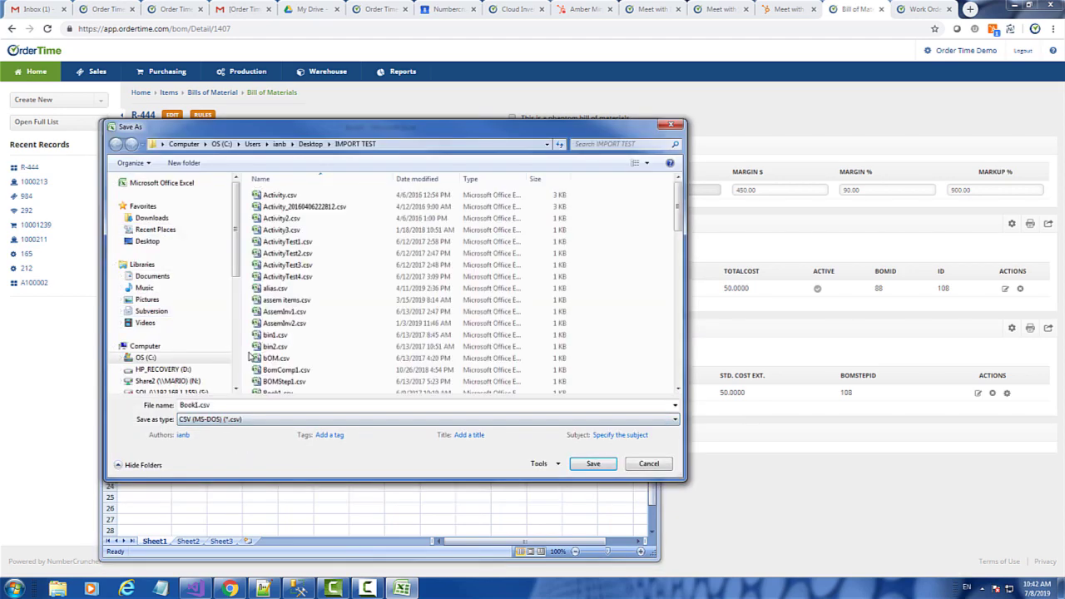
double_click(215, 405)
type("bo")
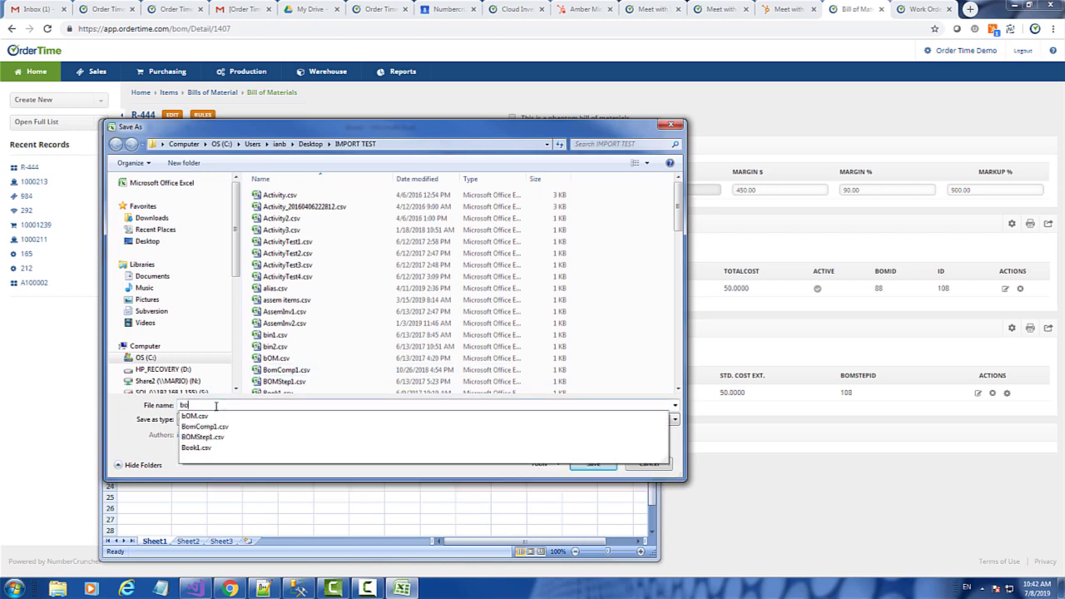
type("m steps")
key("Return")
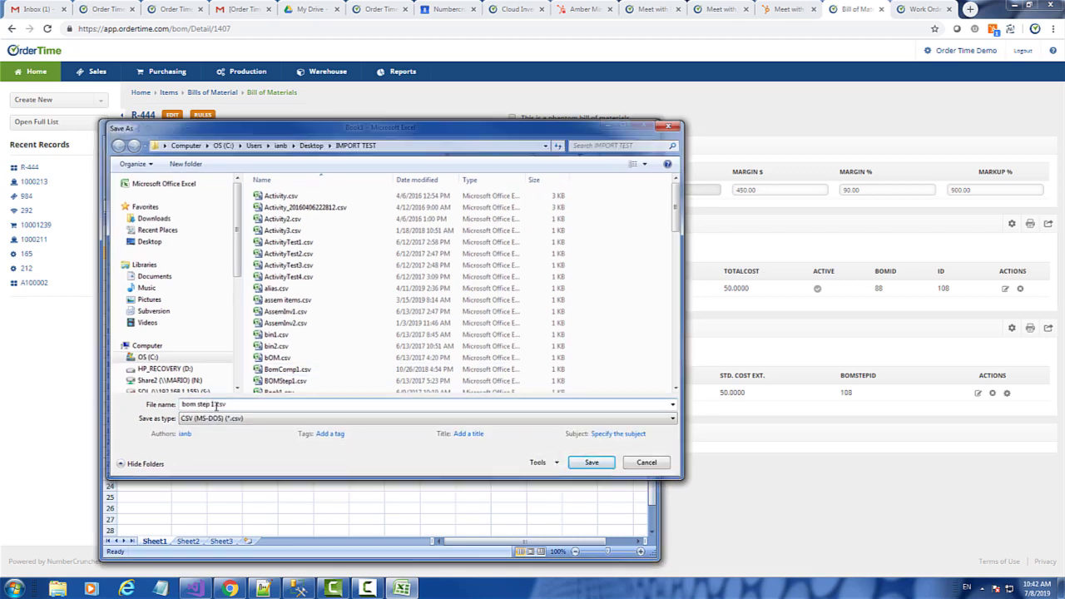
left_click(513, 328)
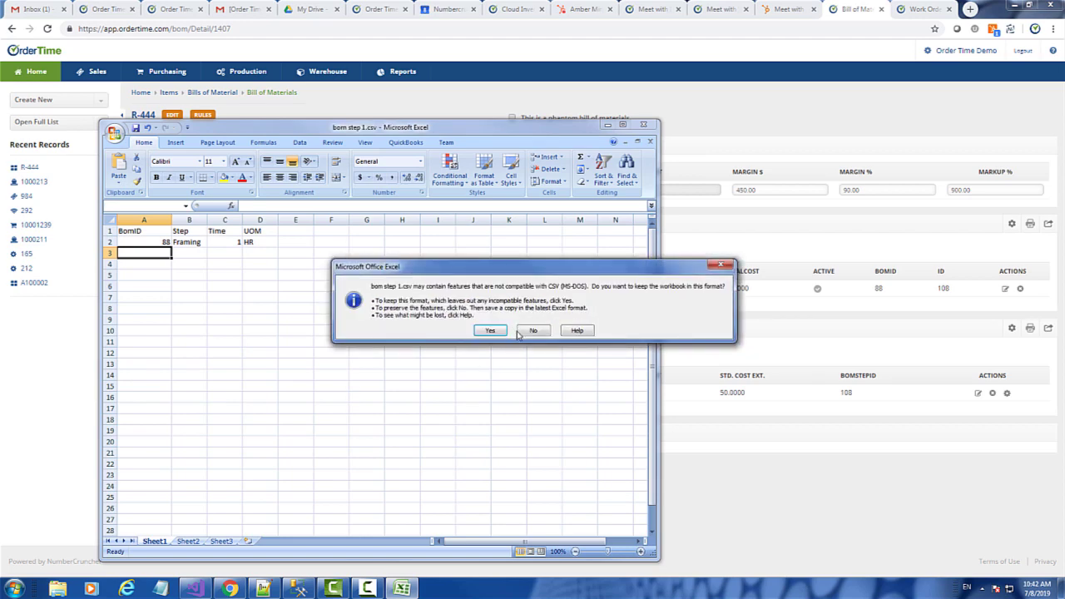
left_click(490, 330)
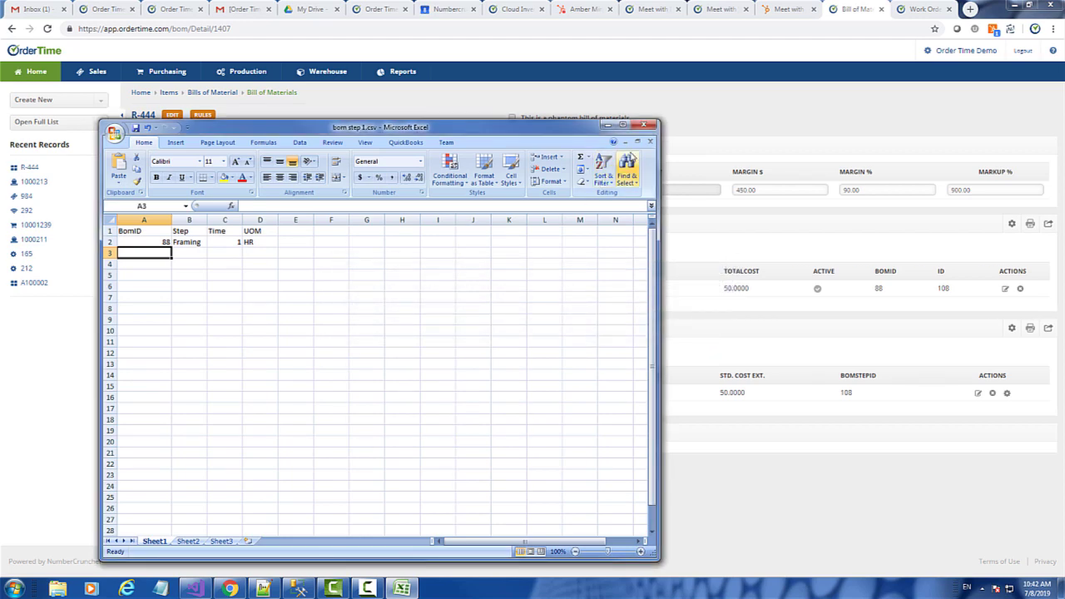
Step: Open Order Time's admin import jobs in a new tab and start a new import job
left_click(606, 126)
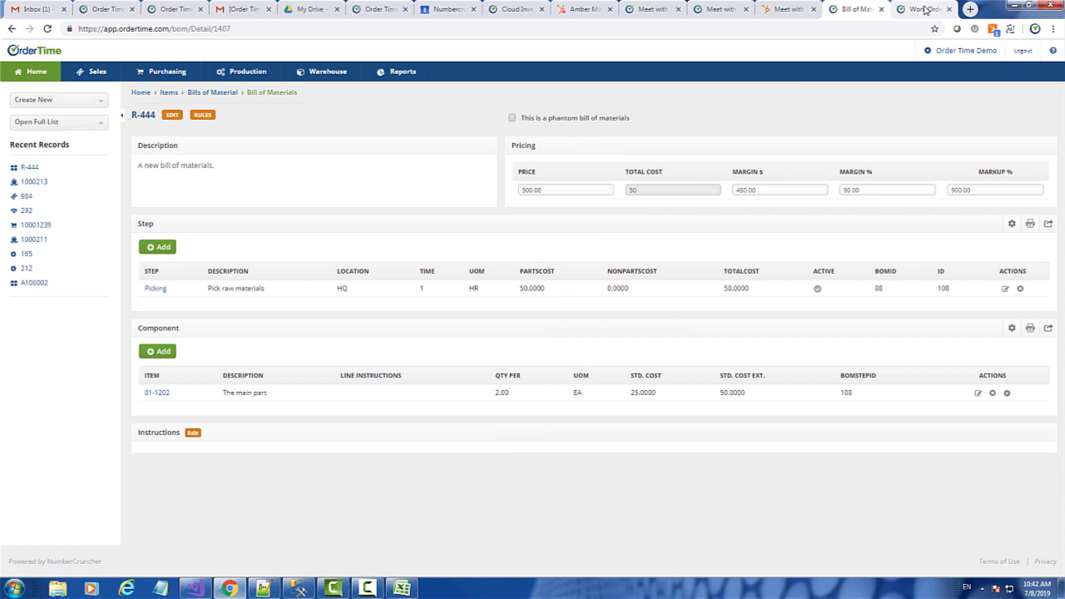
right_click(939, 53)
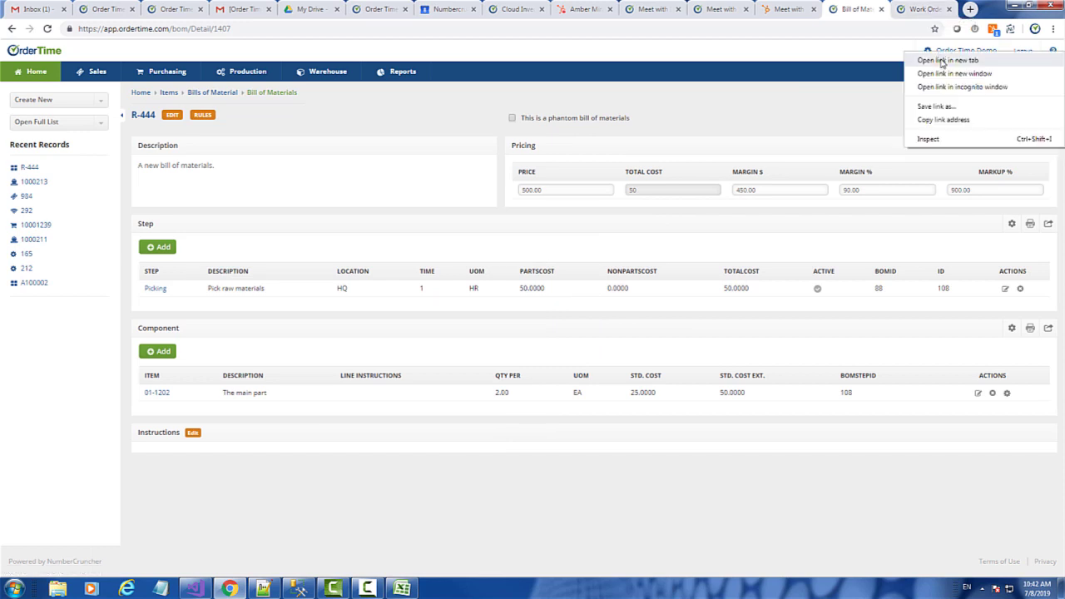
left_click(941, 61)
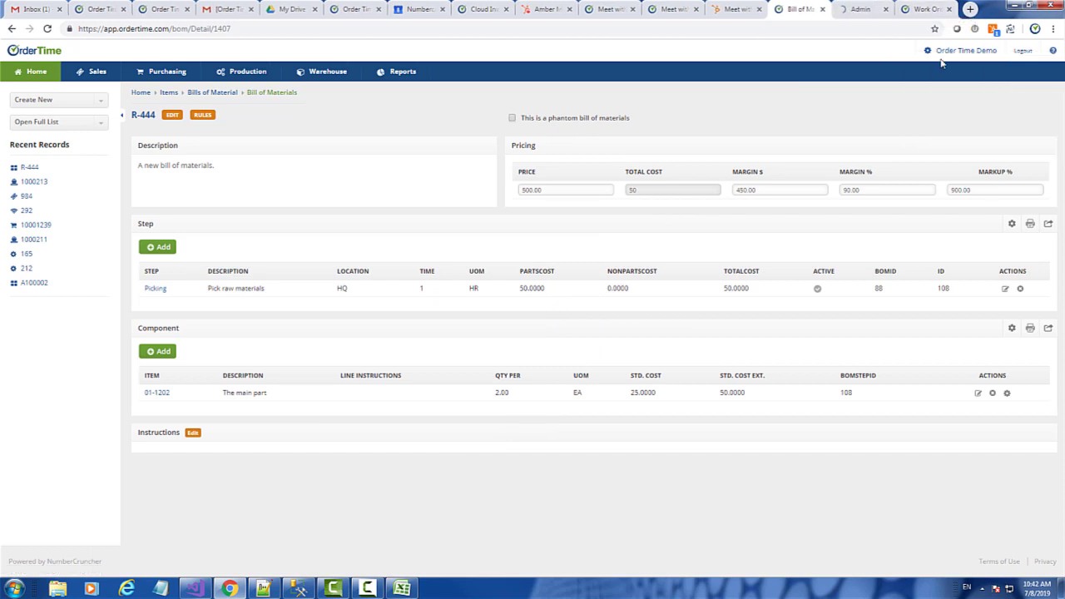
left_click(838, 11)
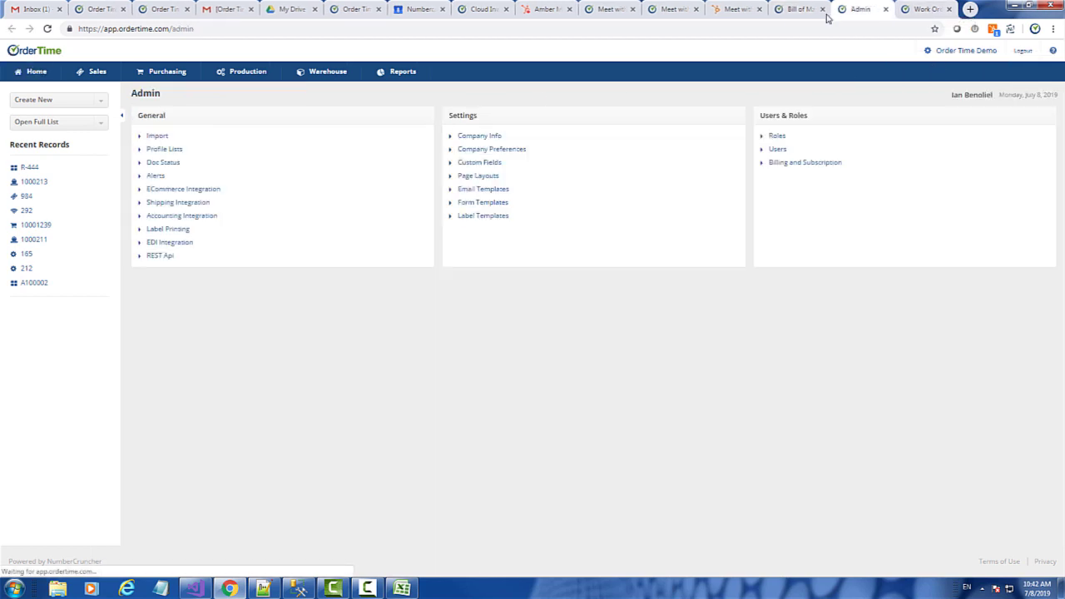
left_click(156, 137)
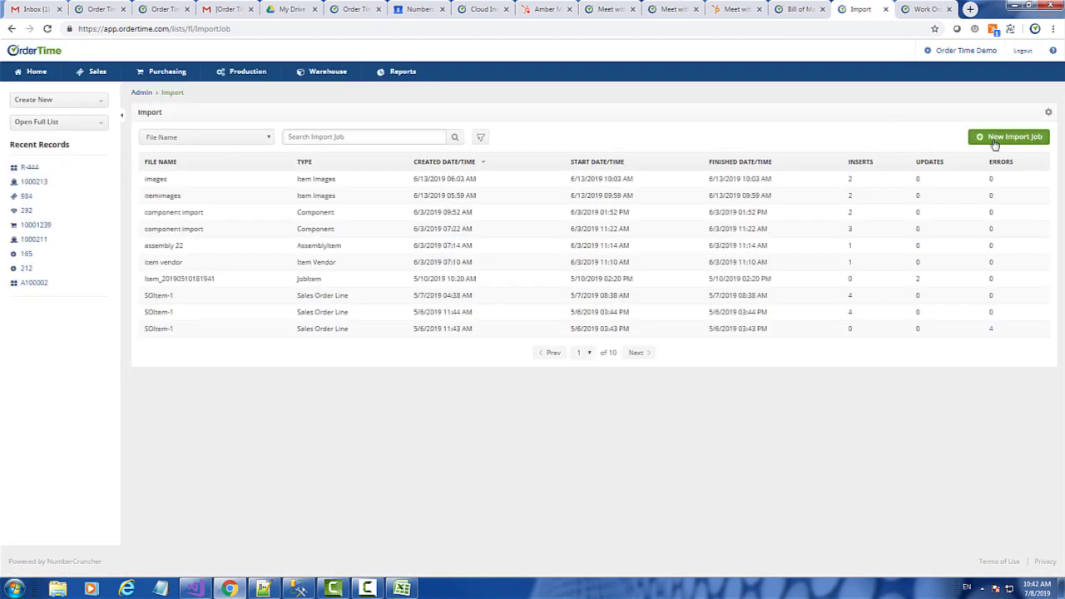
left_click(995, 143)
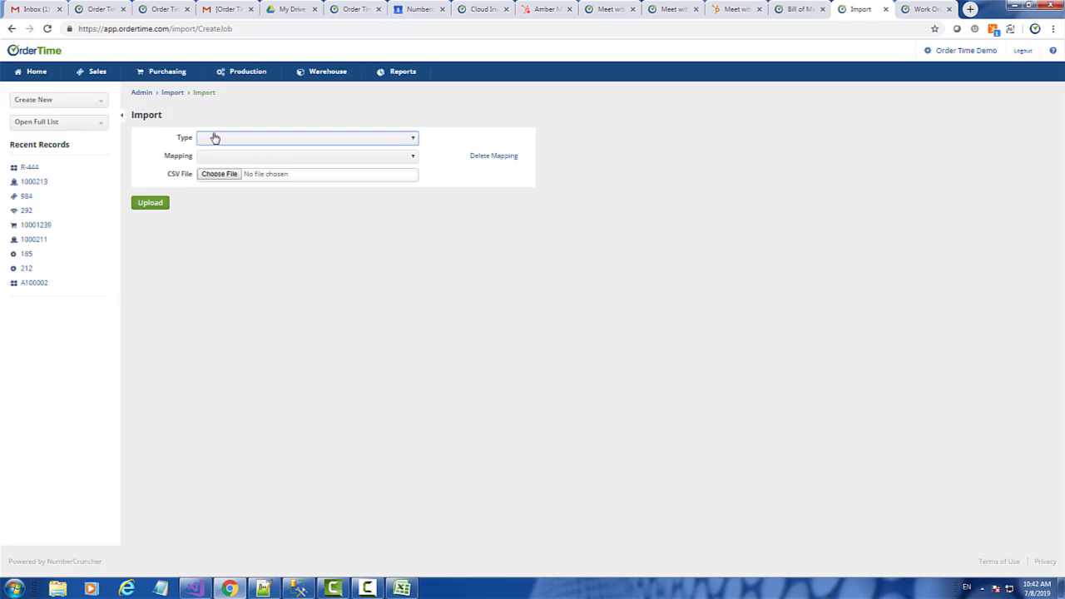
Step: Set the import type to BOM Step and choose bom step 1.csv from IMPORT TEST
left_click(214, 138)
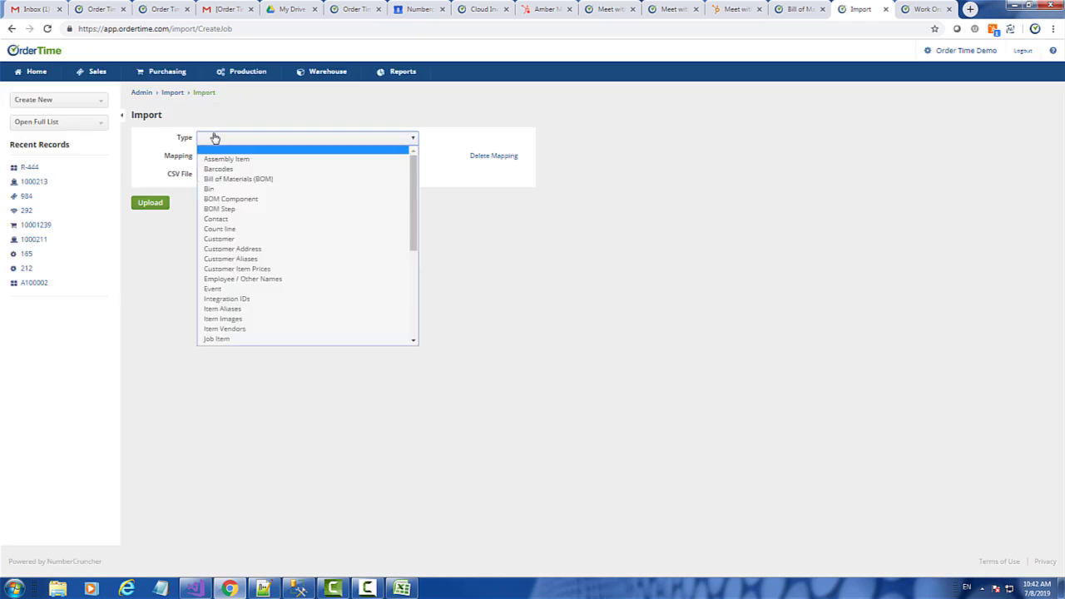
left_click(226, 208)
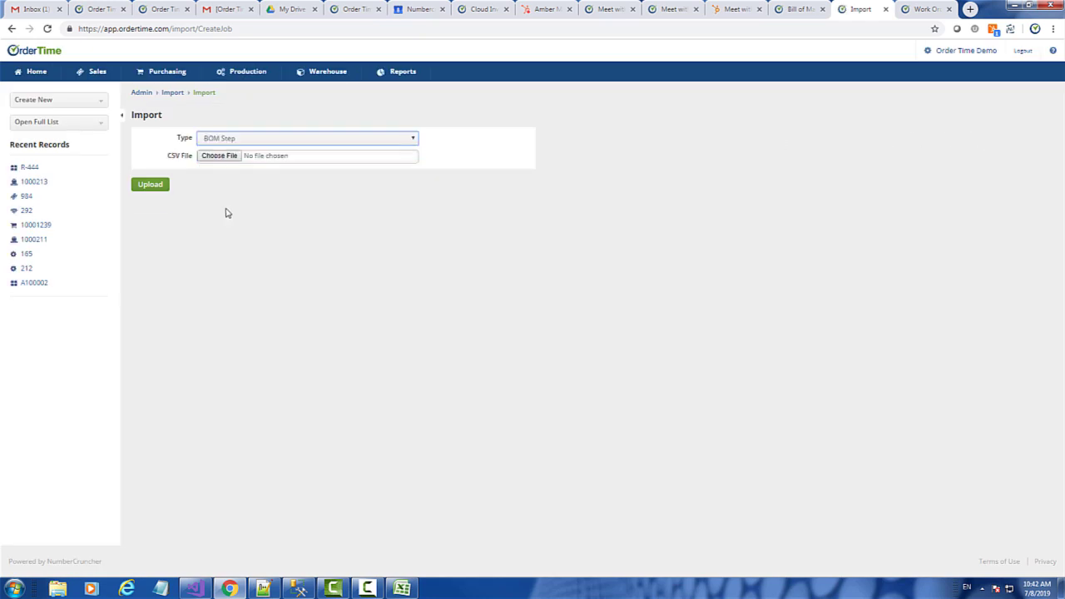
left_click(219, 156)
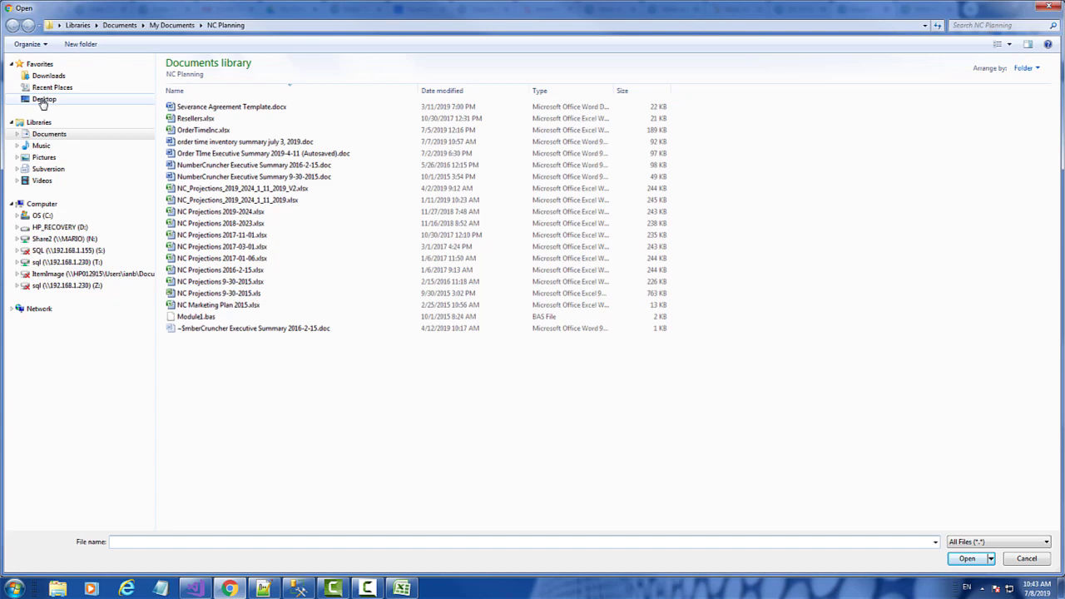
left_click(44, 100)
double_click(199, 92)
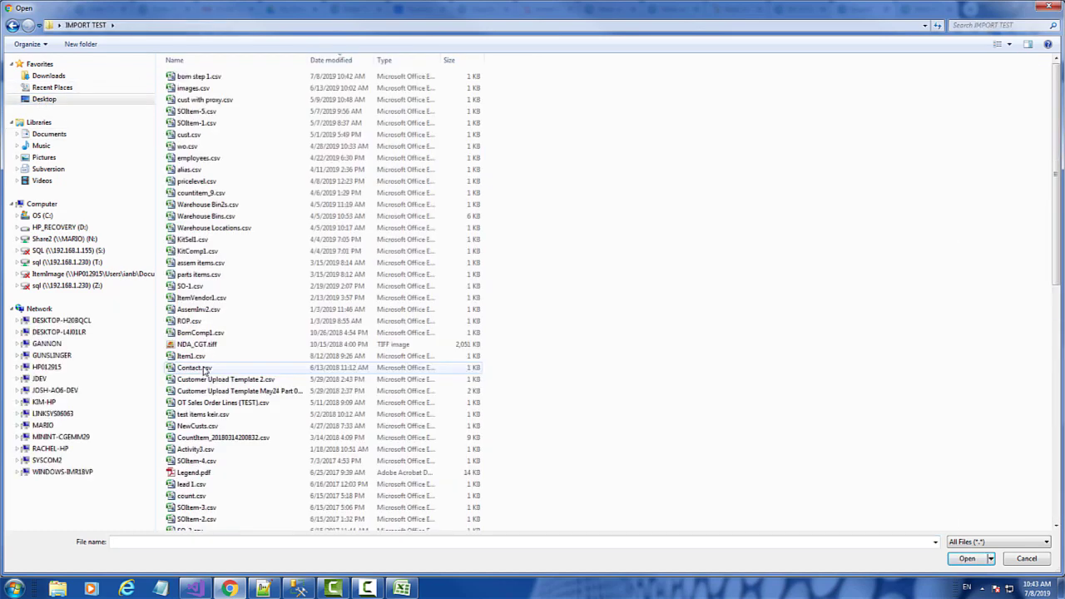
double_click(200, 76)
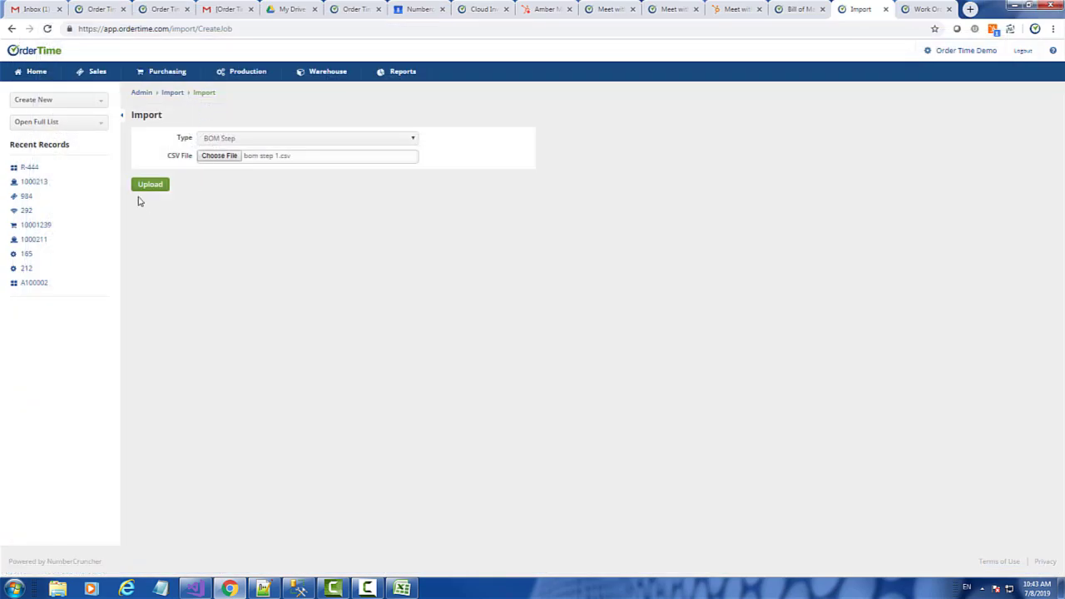
Step: Upload the file, map the BomID column to BOMId, and run the import
left_click(149, 187)
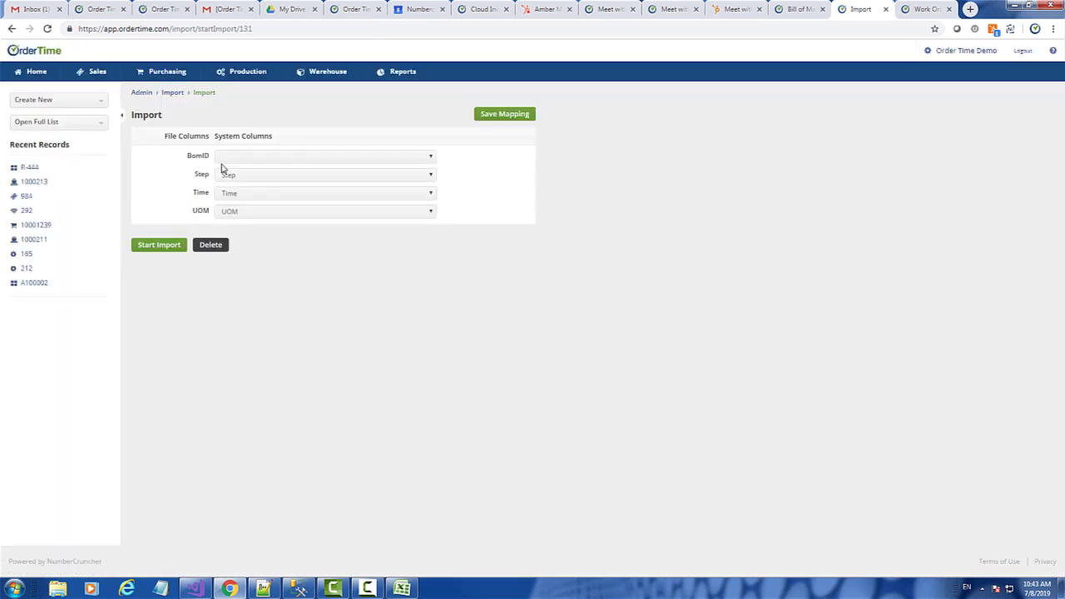
left_click(253, 158)
left_click(232, 187)
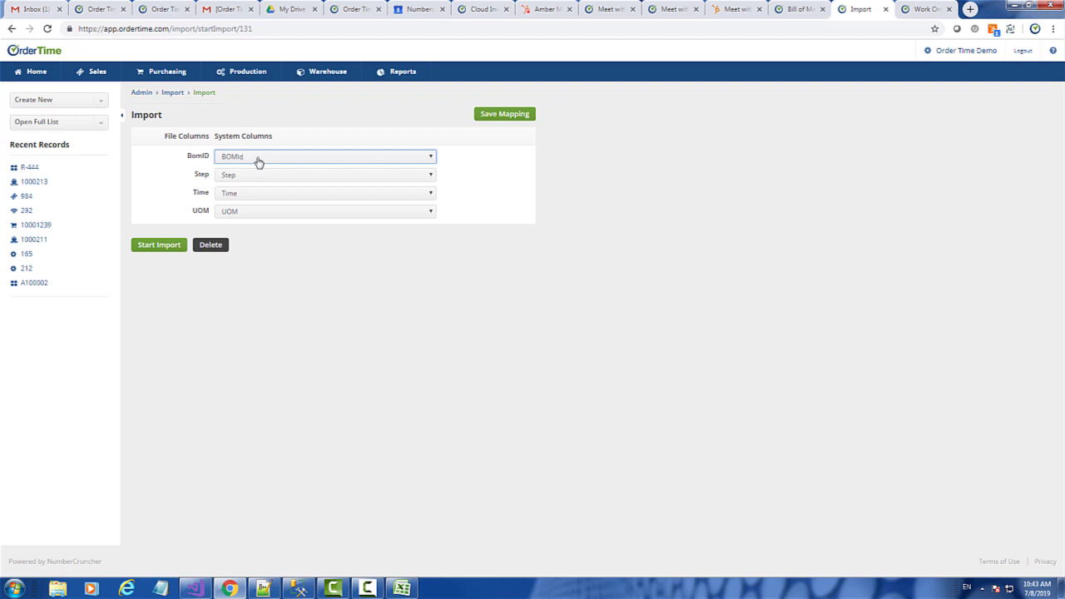
left_click(157, 246)
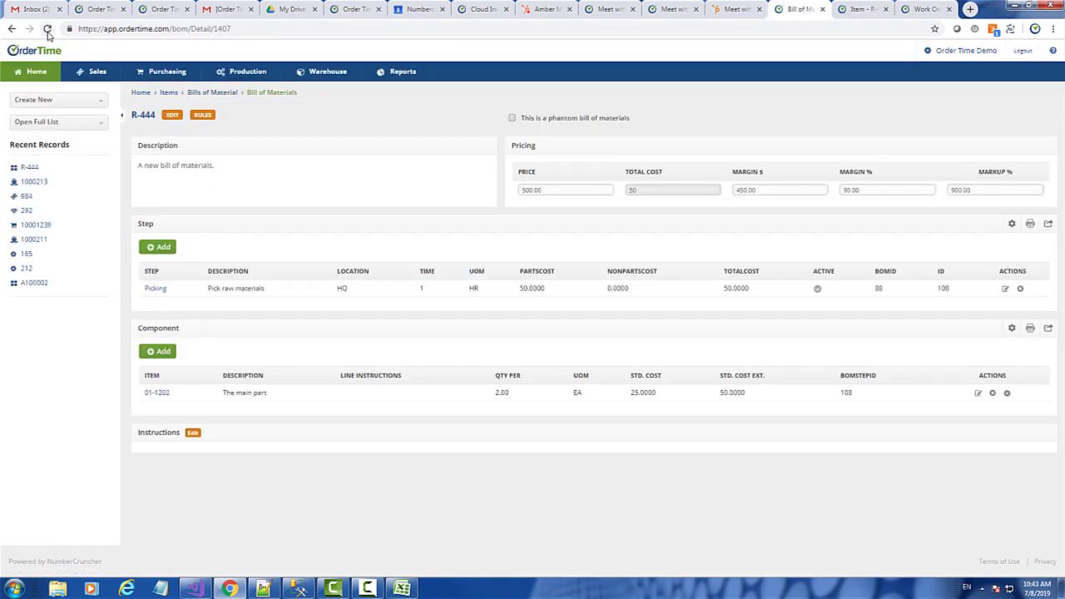
Step: Reload R-444 and view the components of the Picking and new Framing steps
left_click(48, 30)
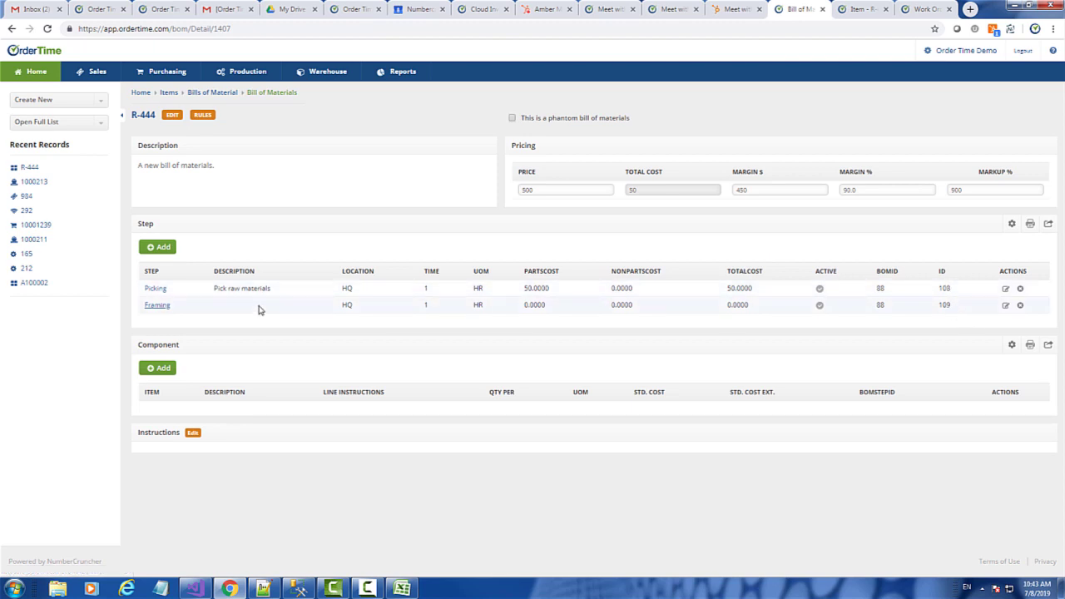
left_click(162, 292)
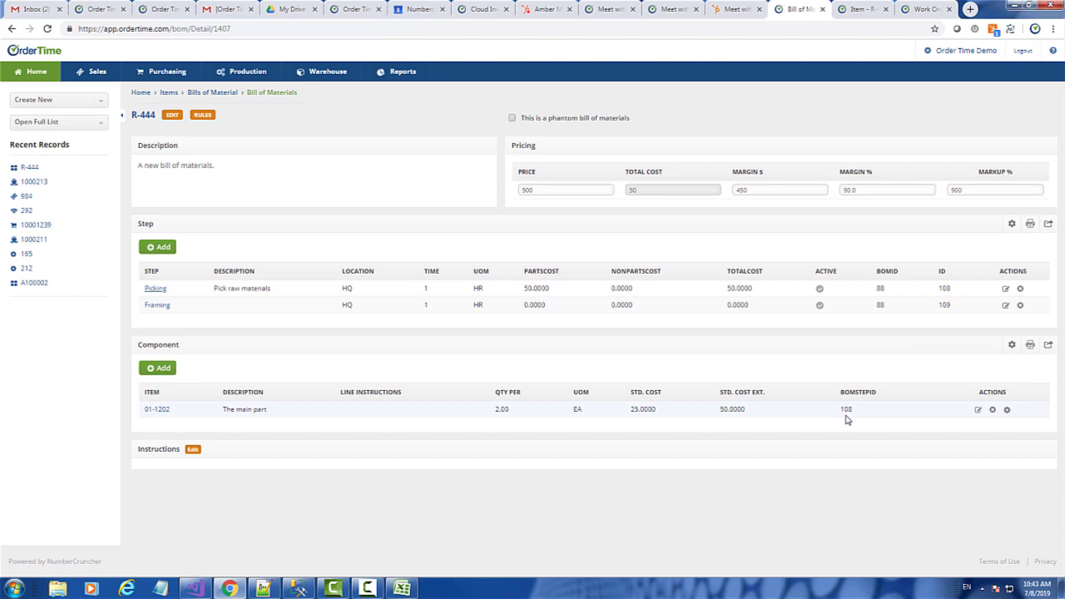
left_click(160, 310)
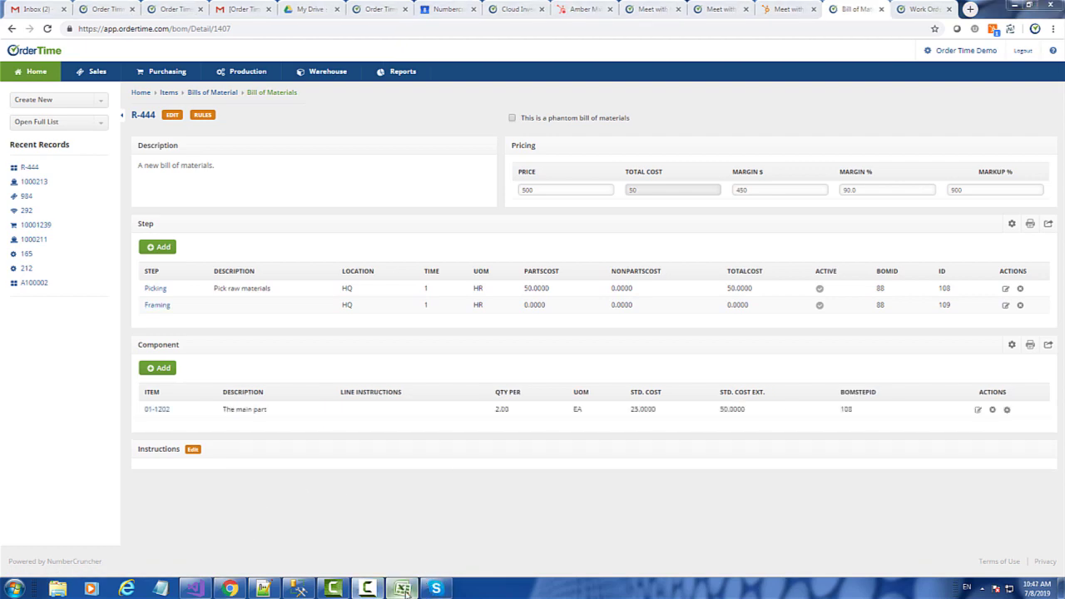
Step: Check bom comp 1.csv's items 01-1929 and 01-2186 and their Qty Per values for step 109
key("alt+Tab")
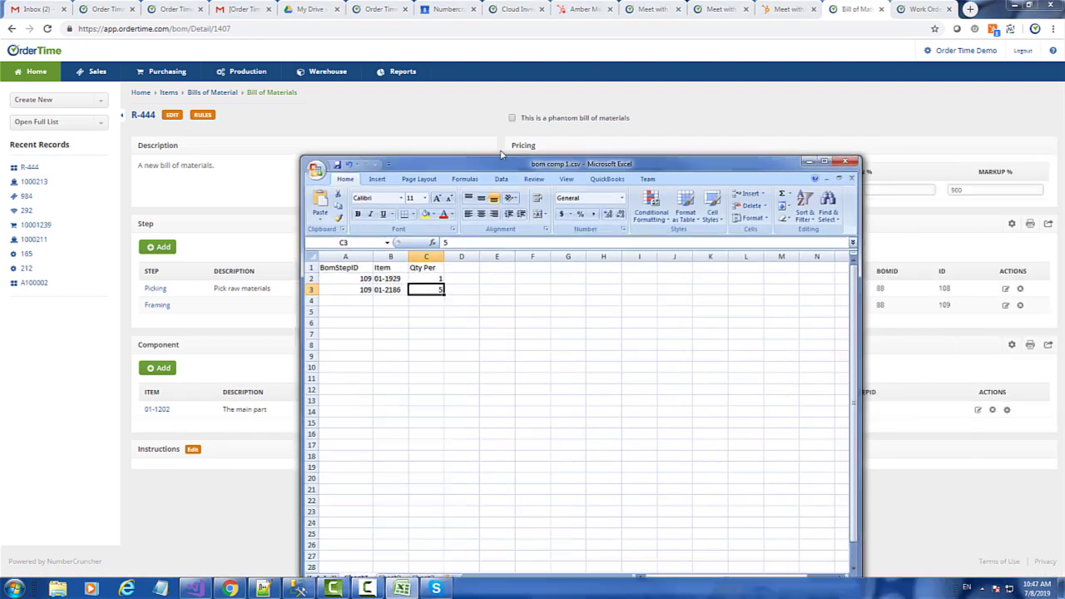
left_click(257, 327)
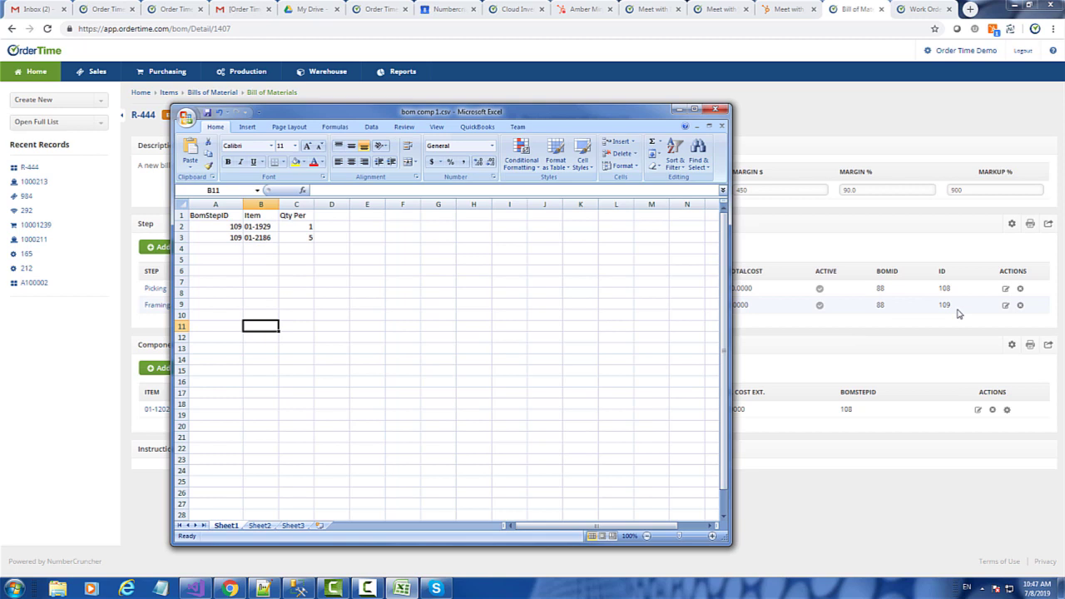
left_click_drag(259, 230, 304, 238)
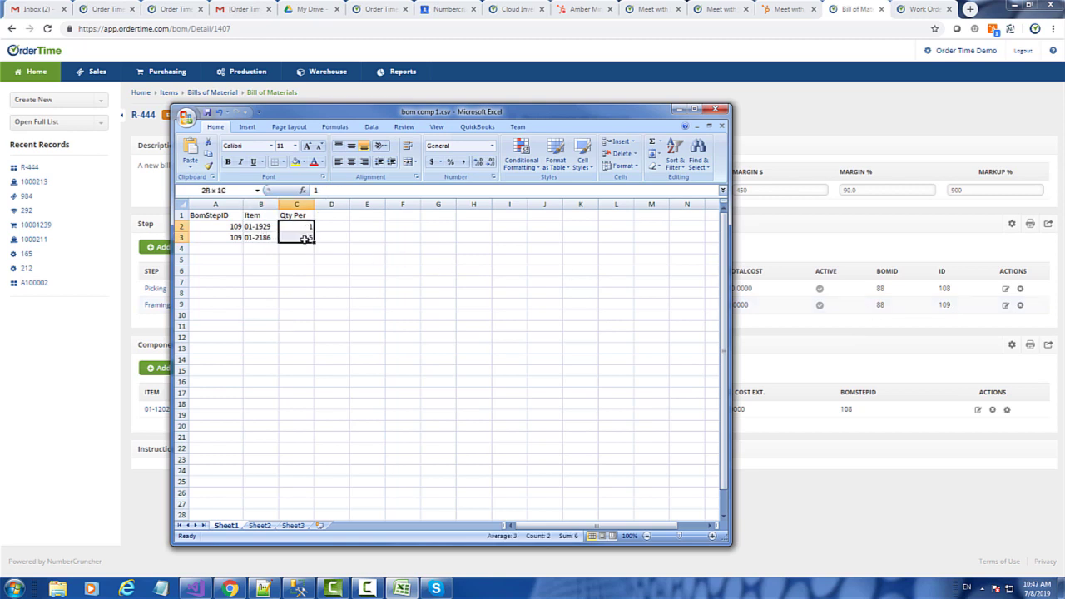
left_click(330, 317)
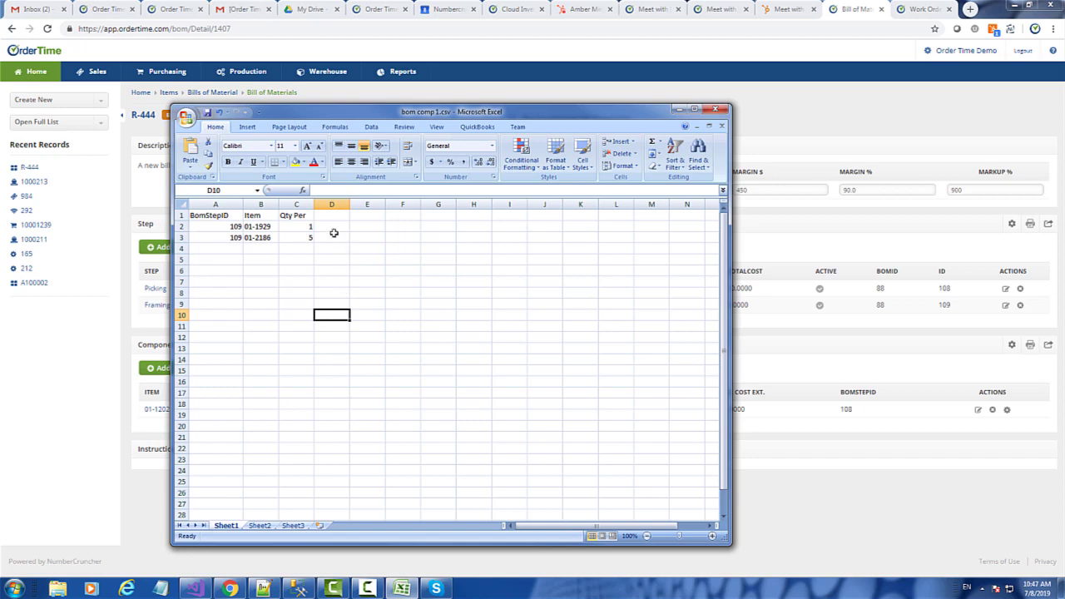
left_click(714, 109)
Step: Import bom comp 1.csv as BOM Component, mapping BomStepID to BOMStepId
left_click(856, 9)
left_click(1008, 137)
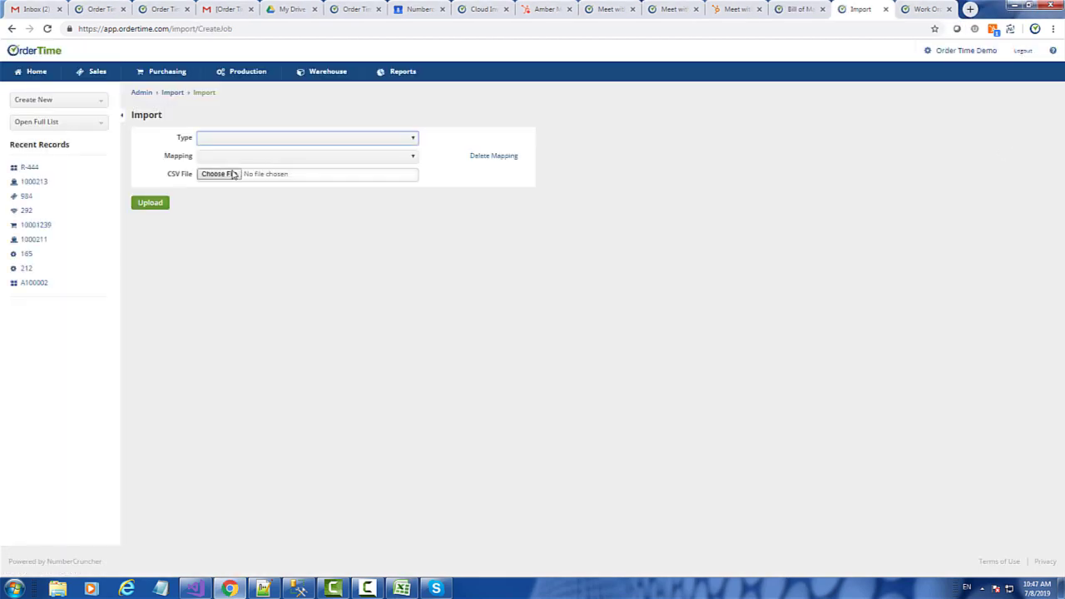
left_click(216, 143)
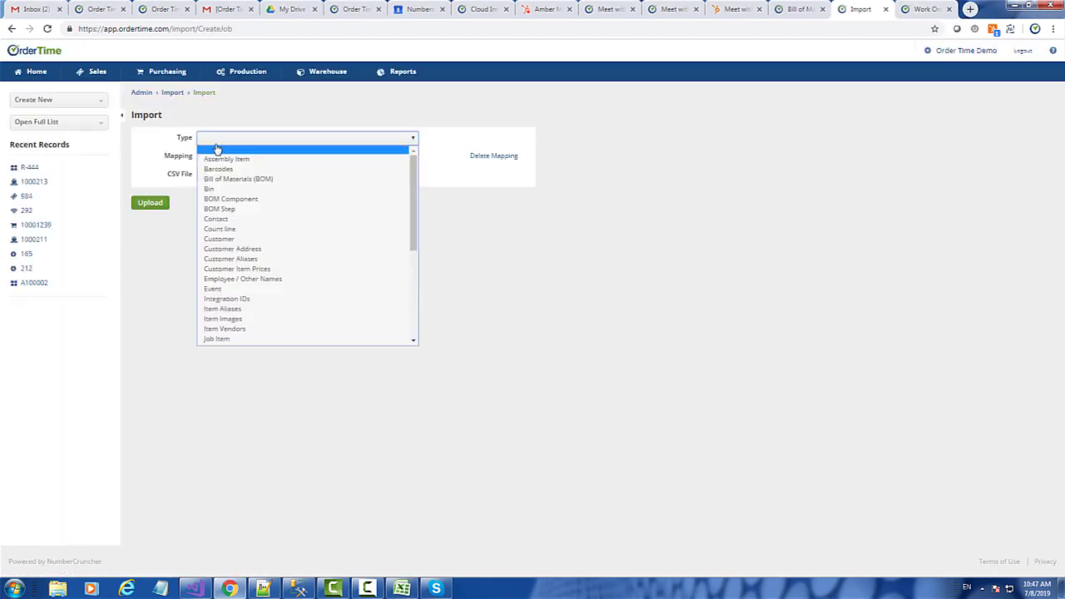
left_click(231, 200)
left_click(209, 157)
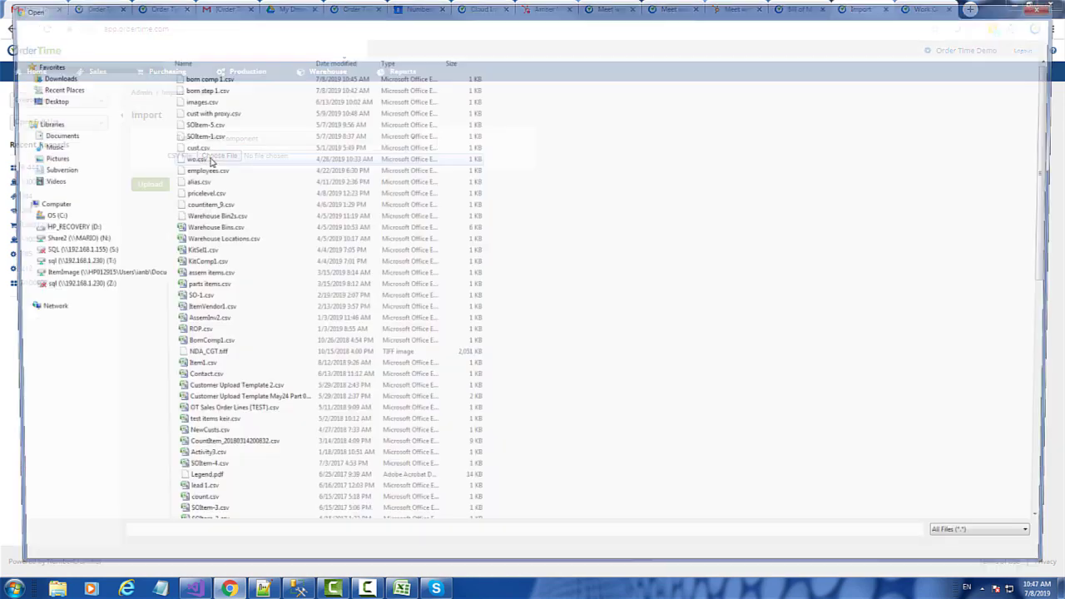
double_click(211, 79)
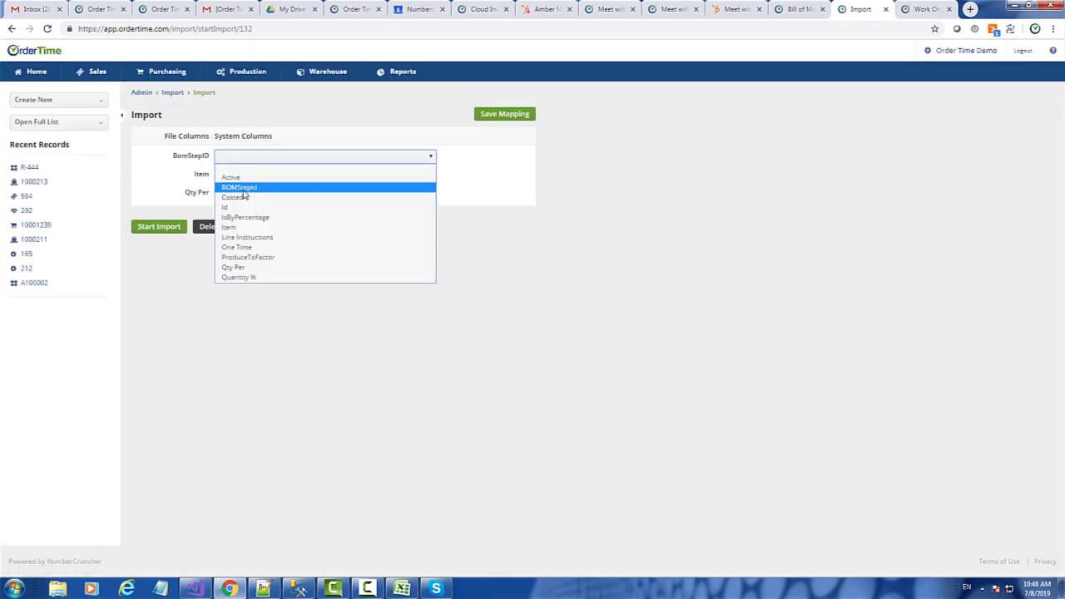
left_click(243, 189)
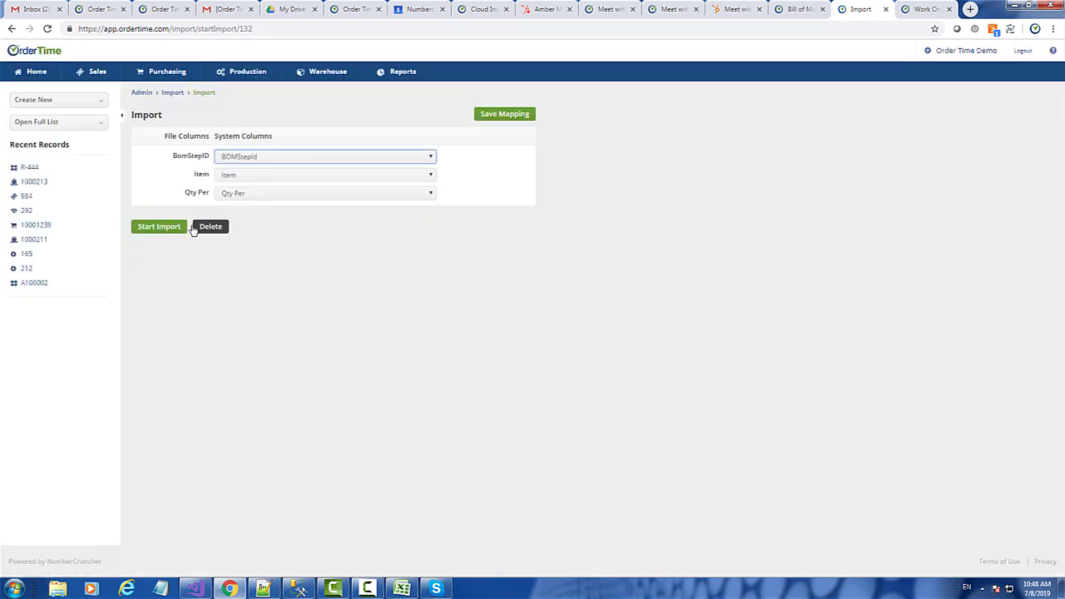
left_click(161, 238)
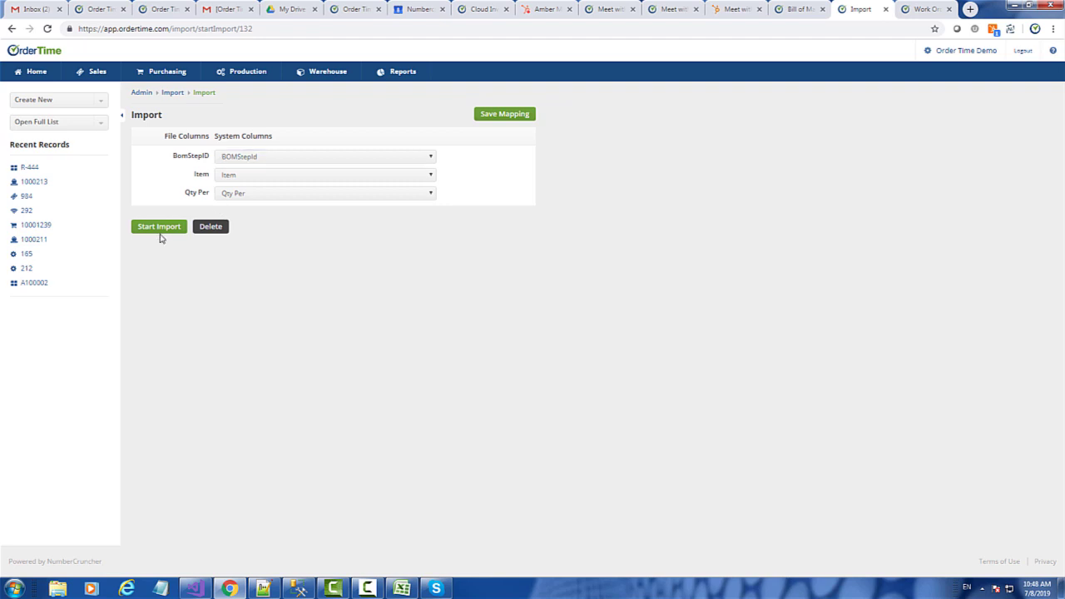
left_click(165, 227)
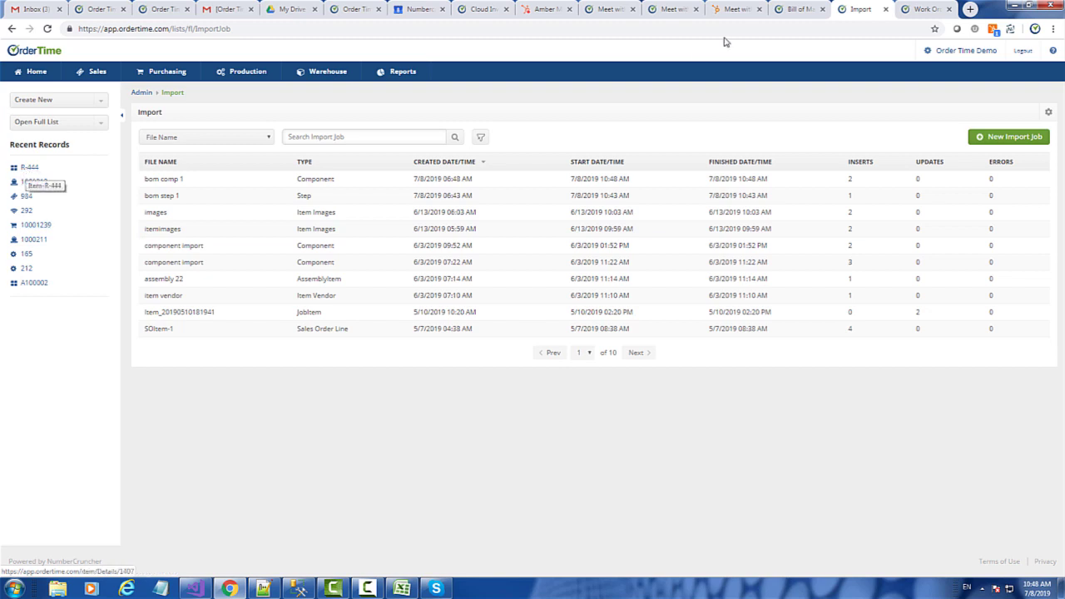
Step: Switch back to the R-444 bill of materials tab
left_click(794, 9)
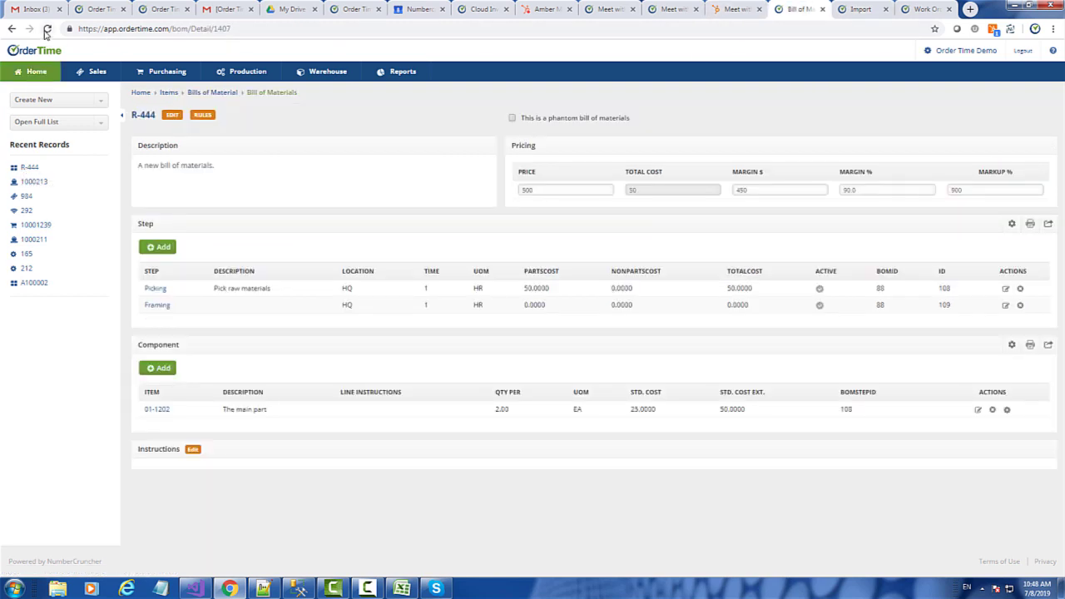